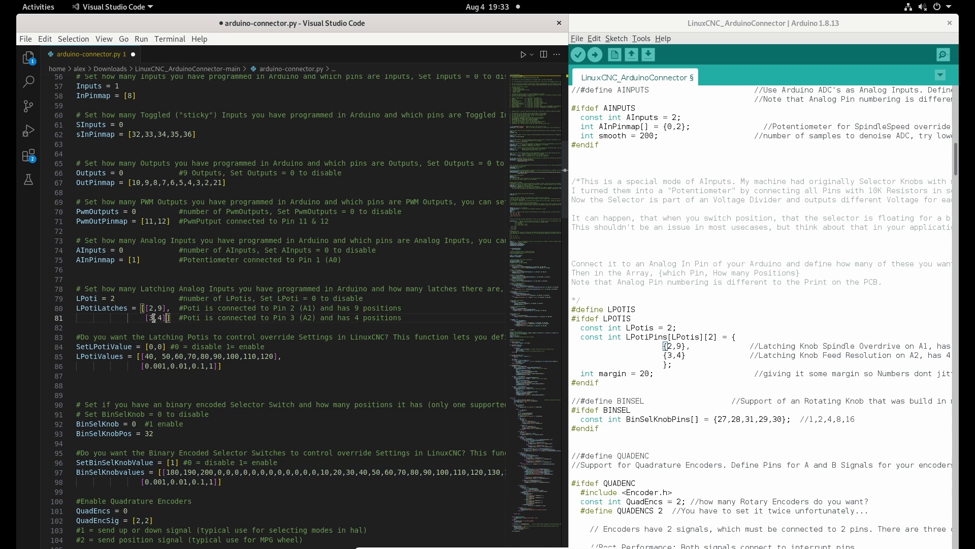
Step: Put the LPotiLatches list's closing bracket and comment on a new line after the second row
click(146, 356)
key(Up)
key(Up)
key(Up)
key(Up)
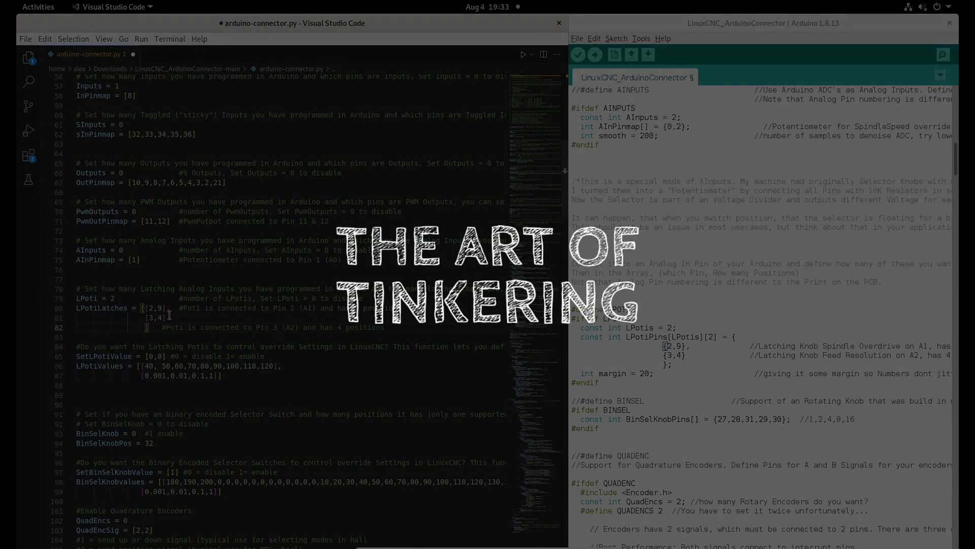
key(Return)
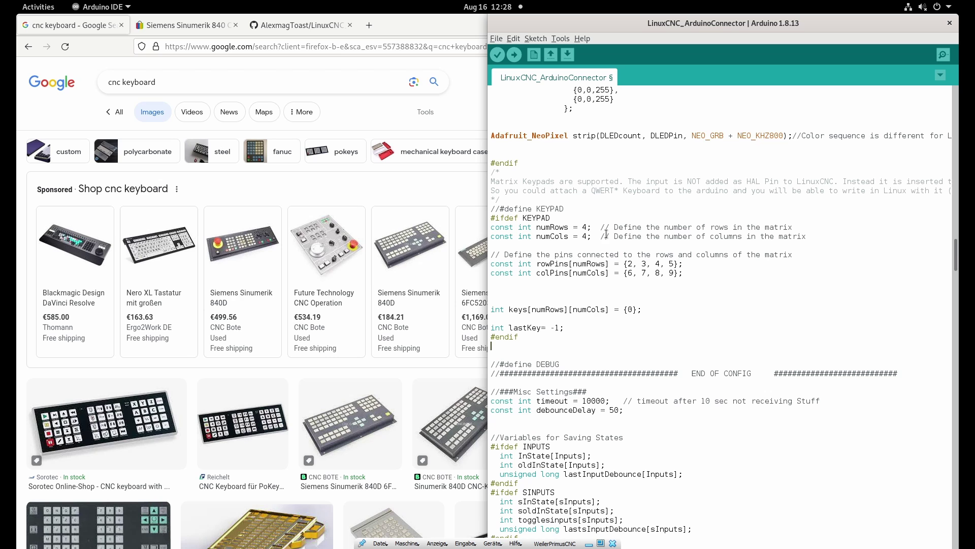
Step: Raise the Firefox window and scroll down through the 'cnc keyboard' image results
click(440, 182)
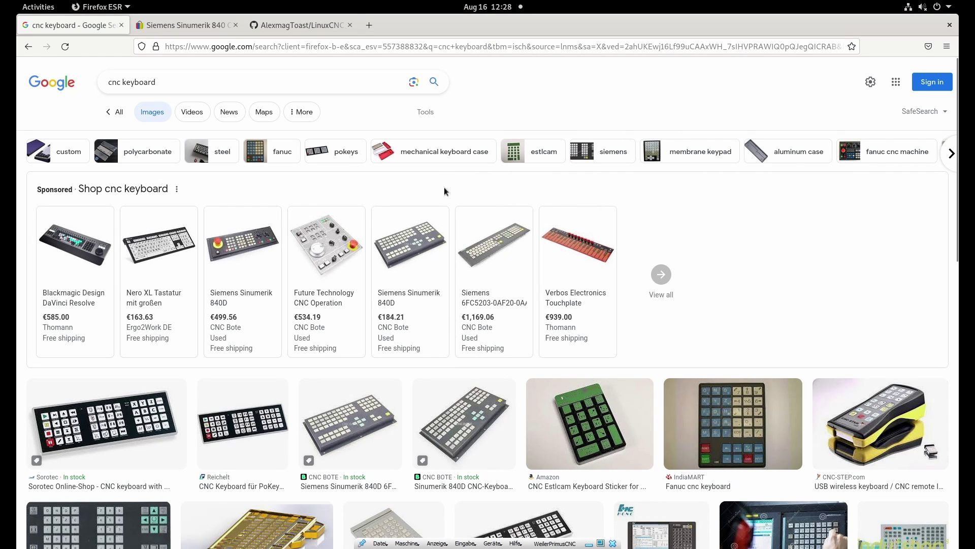
scroll(444, 191, down, 3)
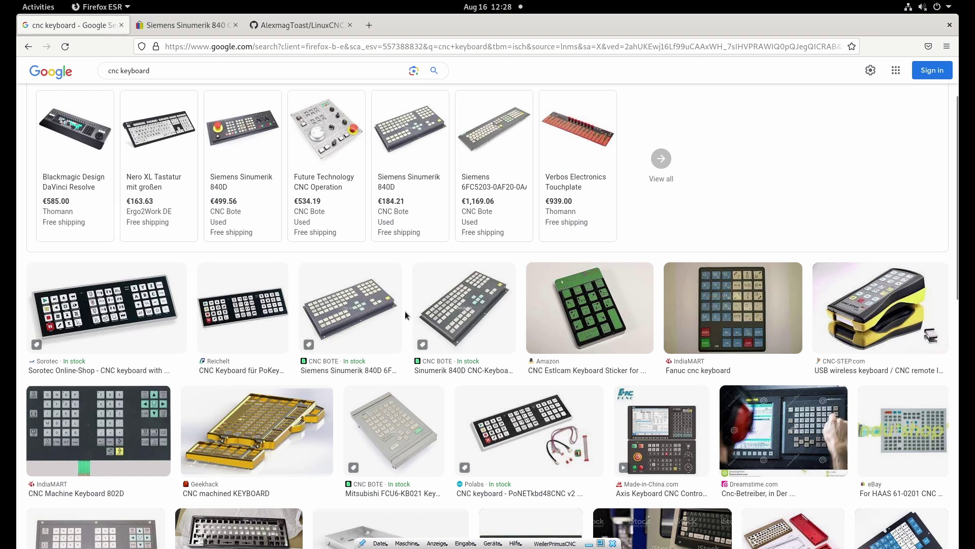
scroll(405, 314, down, 2)
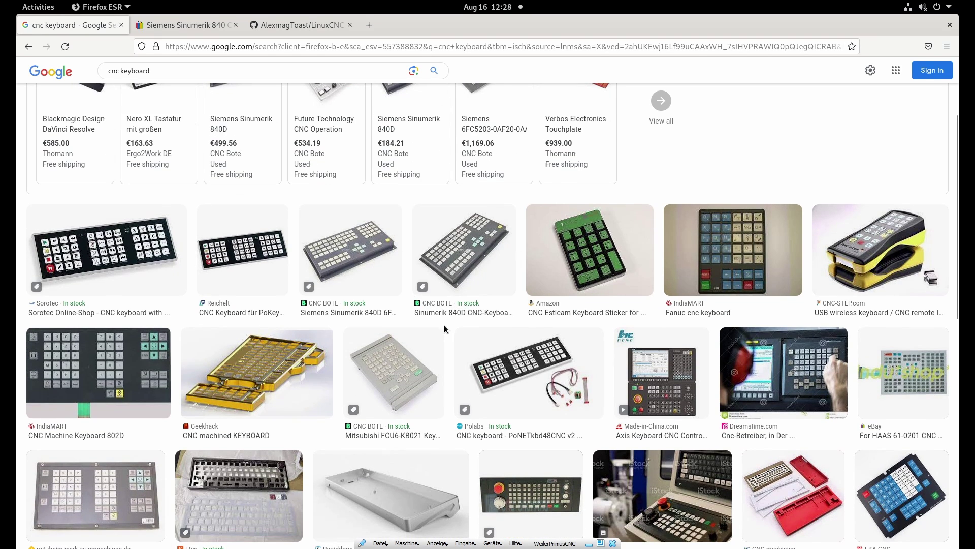
scroll(444, 324, down, 3)
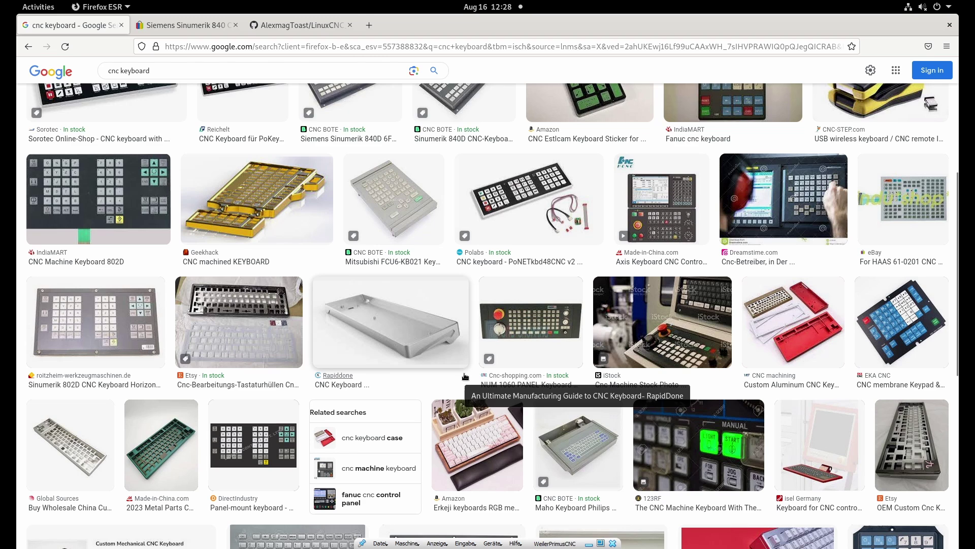
scroll(465, 376, down, 1)
scroll(462, 362, down, 4)
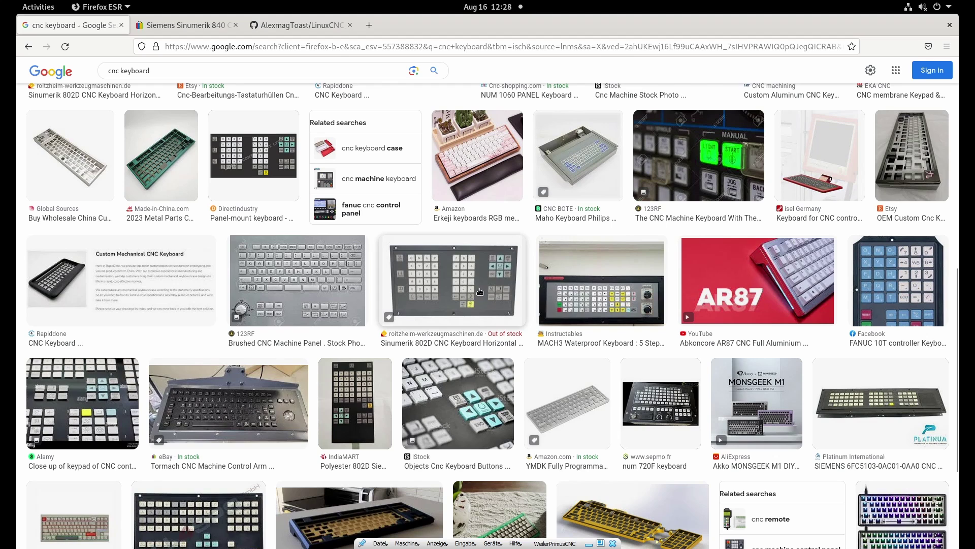
Step: Open the Siemens Sinumerik 840 C eBay listing and scroll around its keypad photo
click(188, 29)
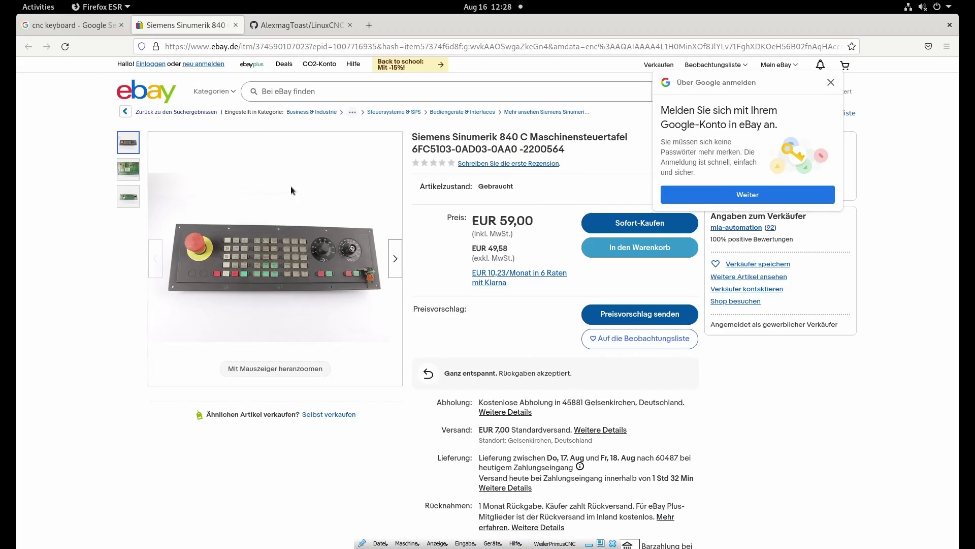
scroll(416, 477, down, 1)
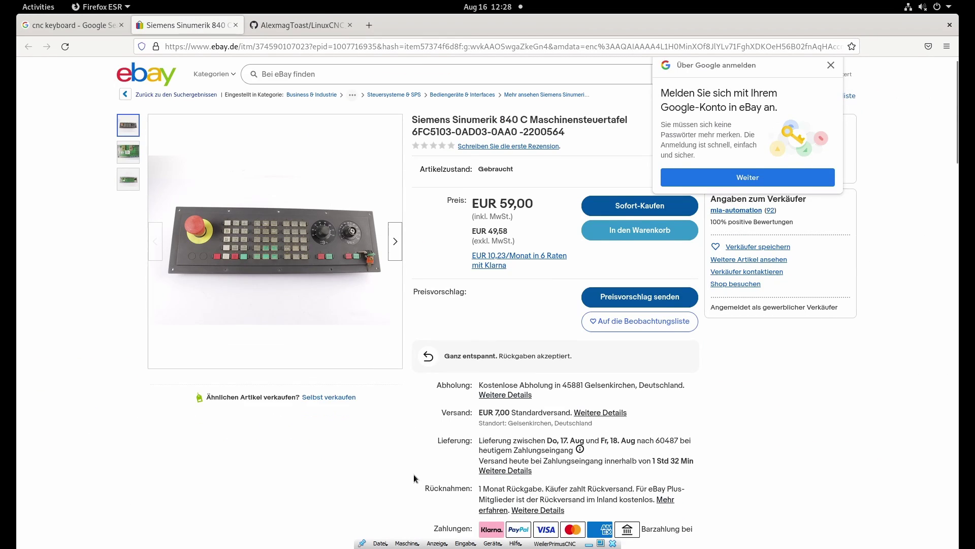
scroll(409, 461, down, 3)
scroll(408, 458, up, 1)
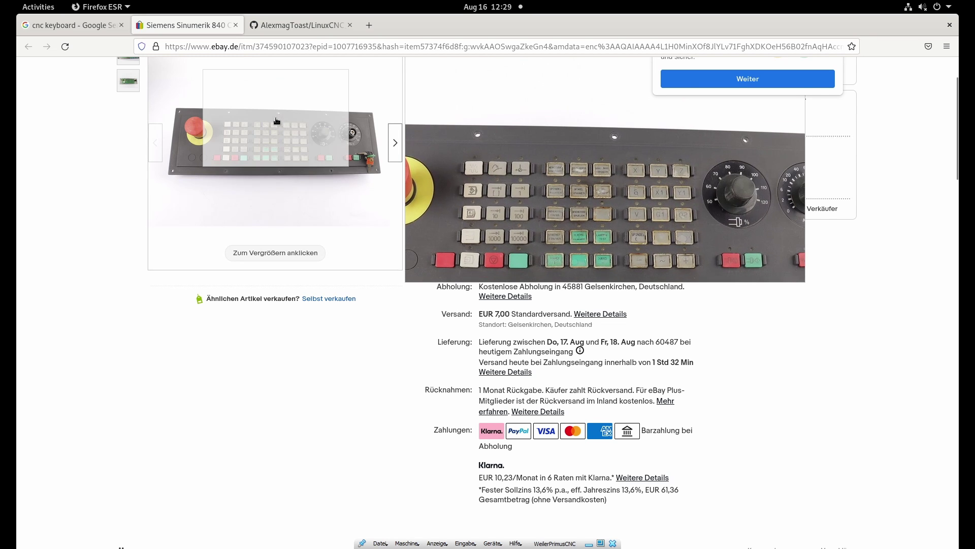
scroll(80, 203, up, 2)
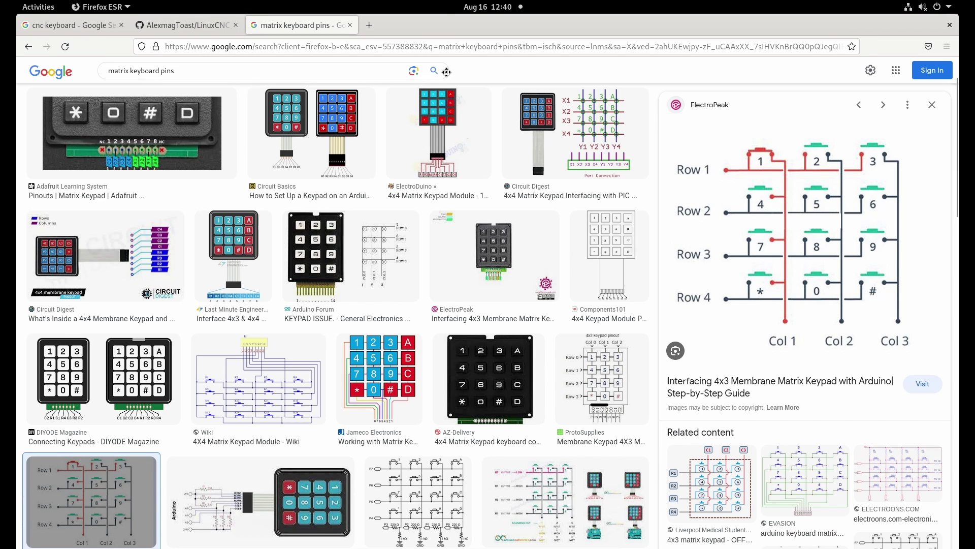
Step: Drag the Firefox window down to uncover the Arduino sketch behind it
drag(447, 26, 447, 110)
Step: Review the keypad row pins 2–5 and column pins, then uncomment #define KEYPAD
click(397, 27)
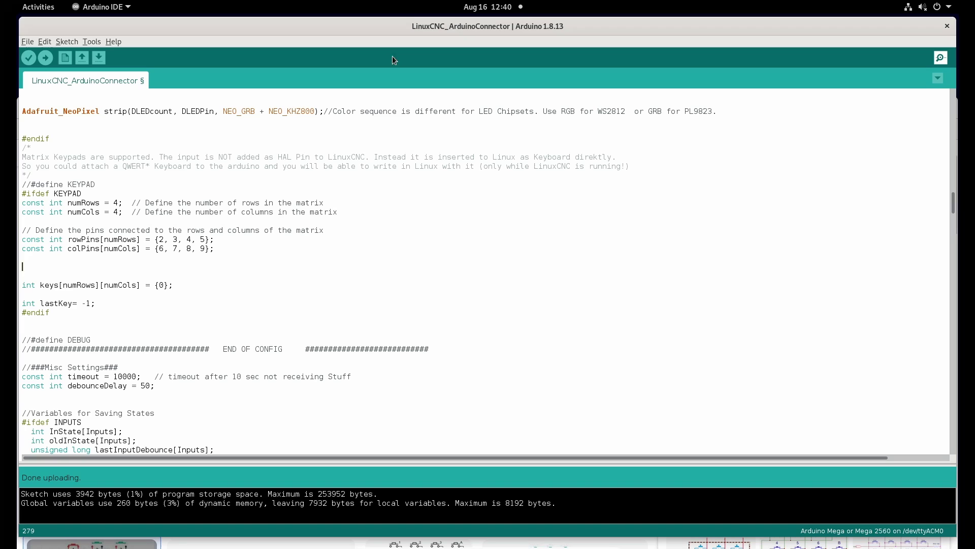
drag(159, 240, 205, 249)
click(181, 256)
key(Delete)
key(Delete)
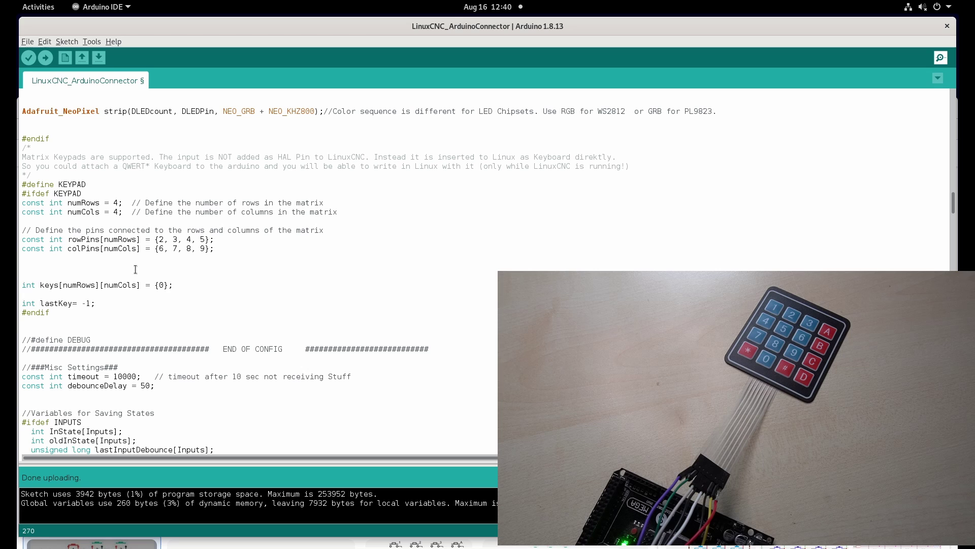
Step: Compile and upload the LinuxCNC_ArduinoConnector sketch to the board
drag(22, 236, 220, 249)
click(223, 250)
click(45, 58)
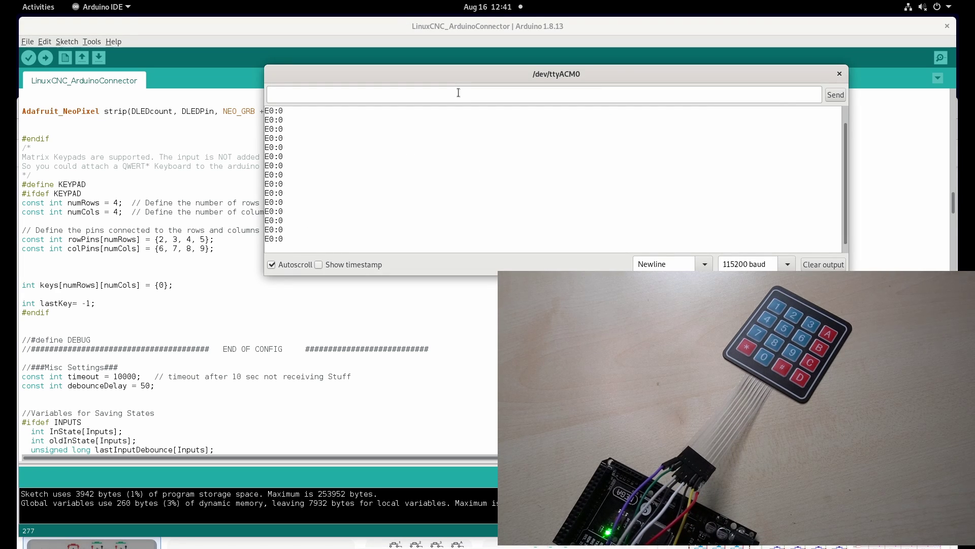
Step: Send E0 from the Serial Monitor to establish the board connection
text(E0:0)
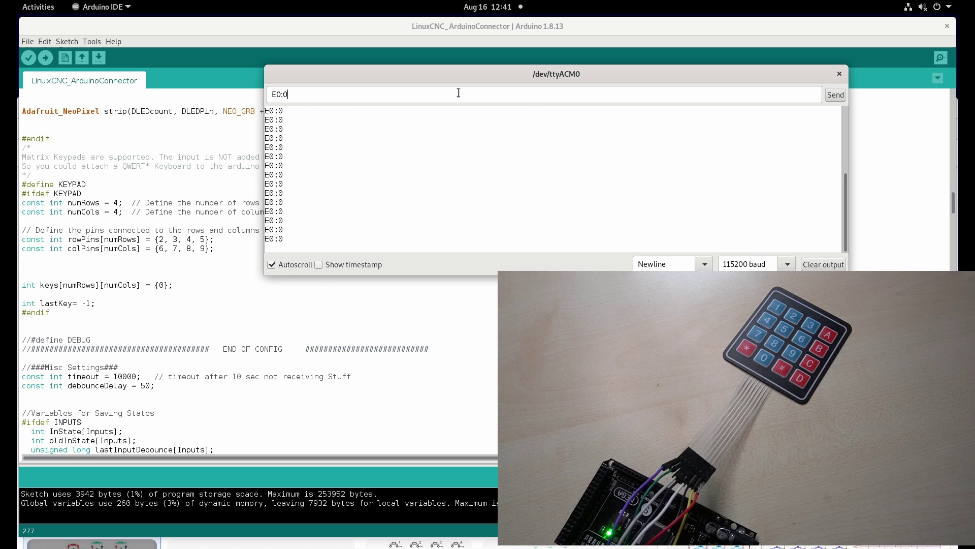
key(Return)
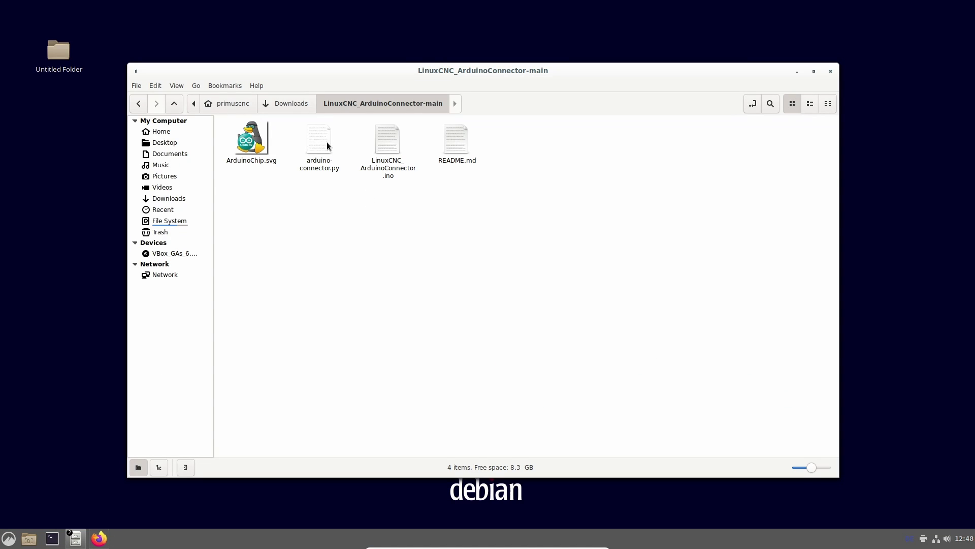
Step: Close Geany and reopen arduino-connector.py with Open With > Visual Studio Code
double_click(325, 141)
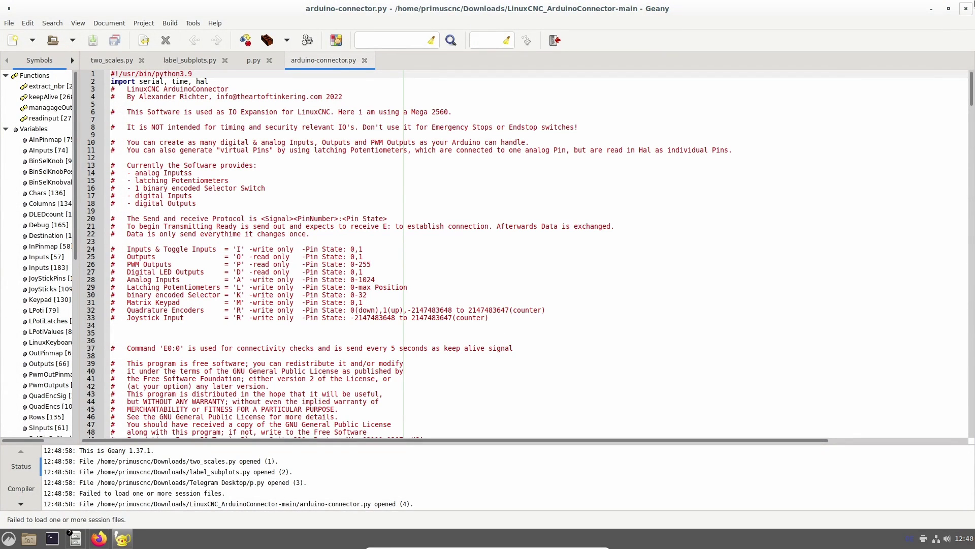
click(966, 9)
right_click(323, 141)
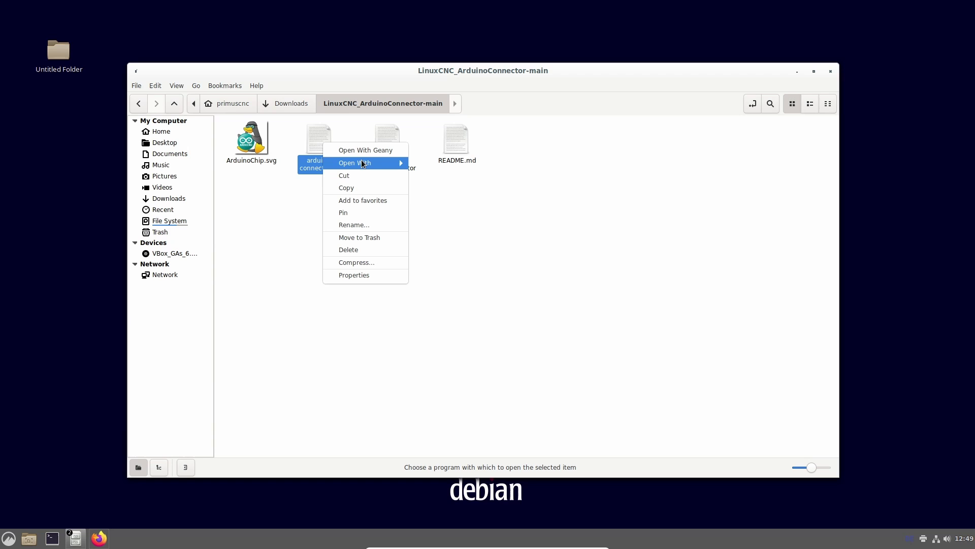
mouse_move(350, 162)
click(436, 196)
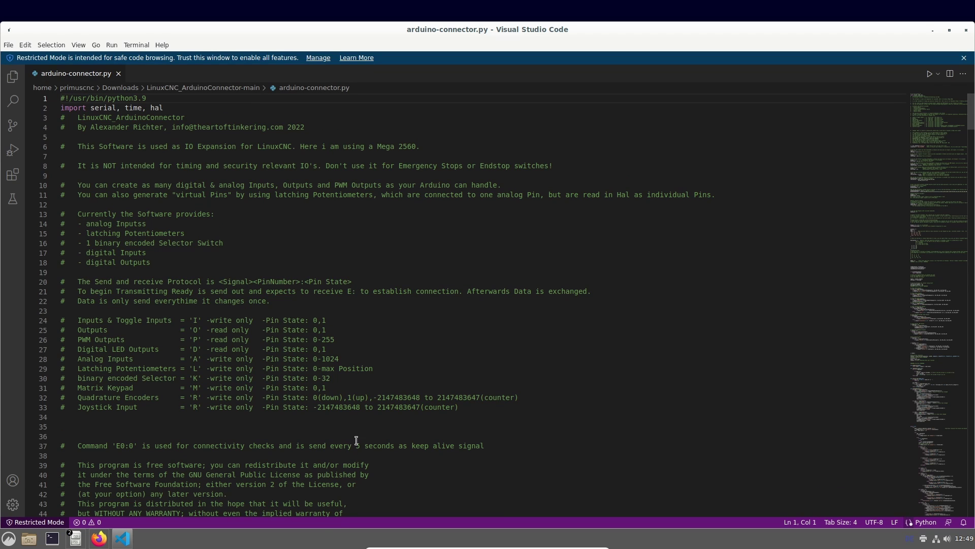
Step: Jump to the Keypad settings via the minimap and change Keypad = 0 to 1
click(942, 279)
scroll(646, 366, down, 15)
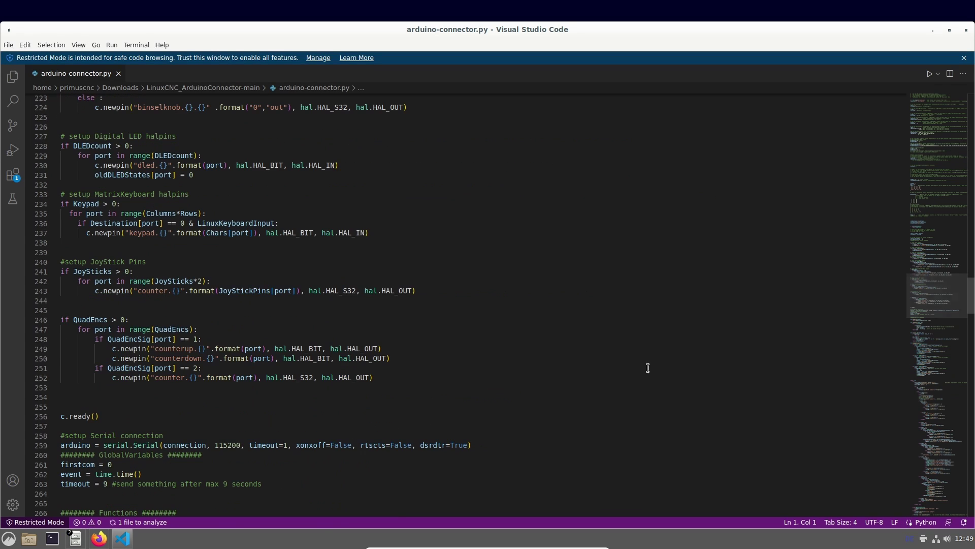
scroll(516, 380, up, 10)
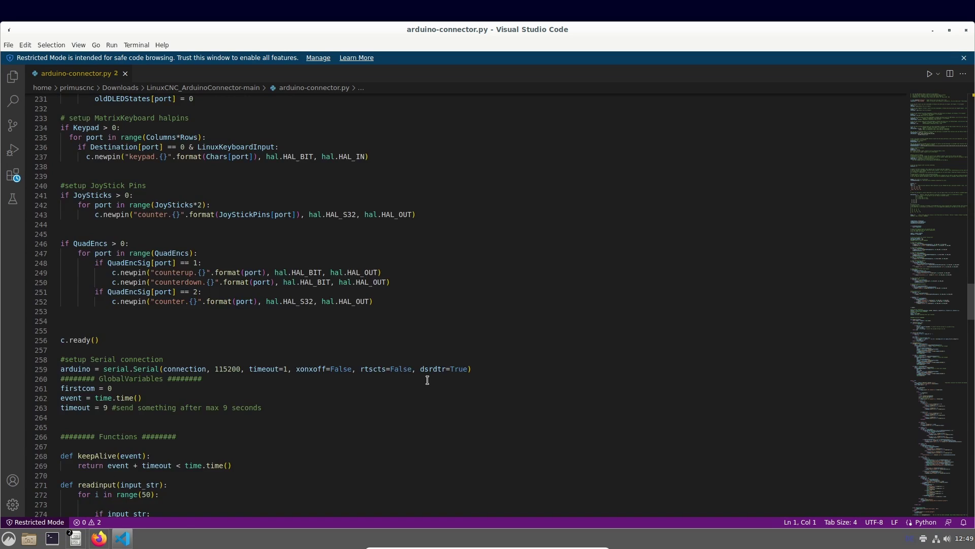
click(932, 203)
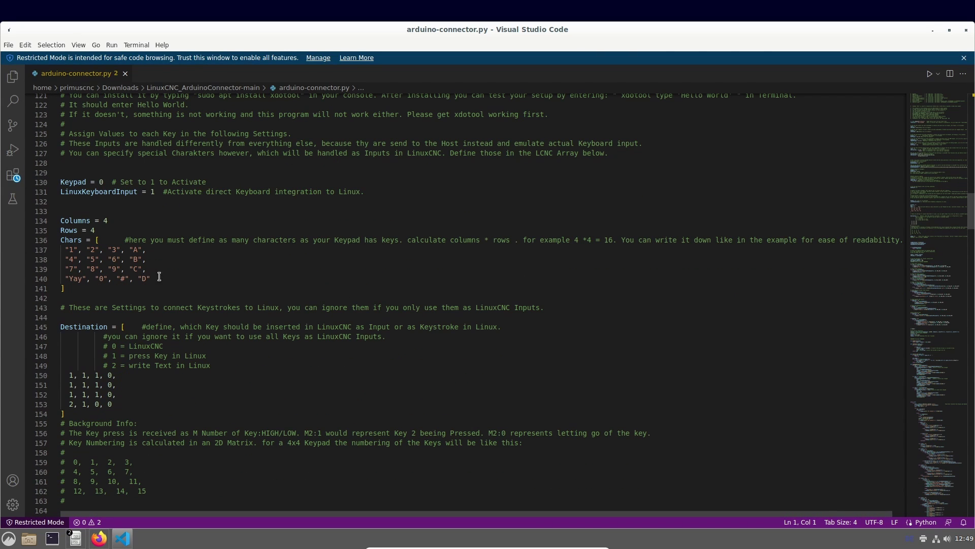
double_click(102, 182)
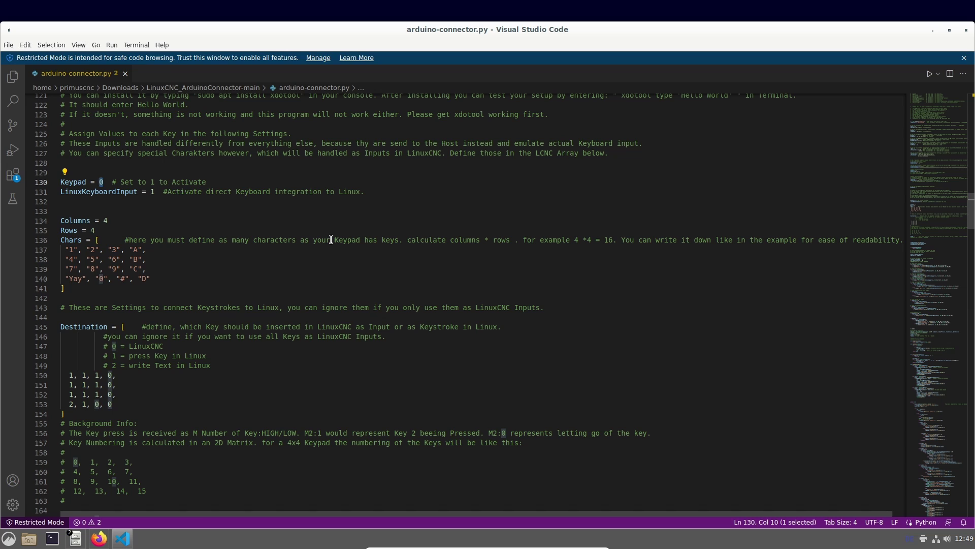
text(1)
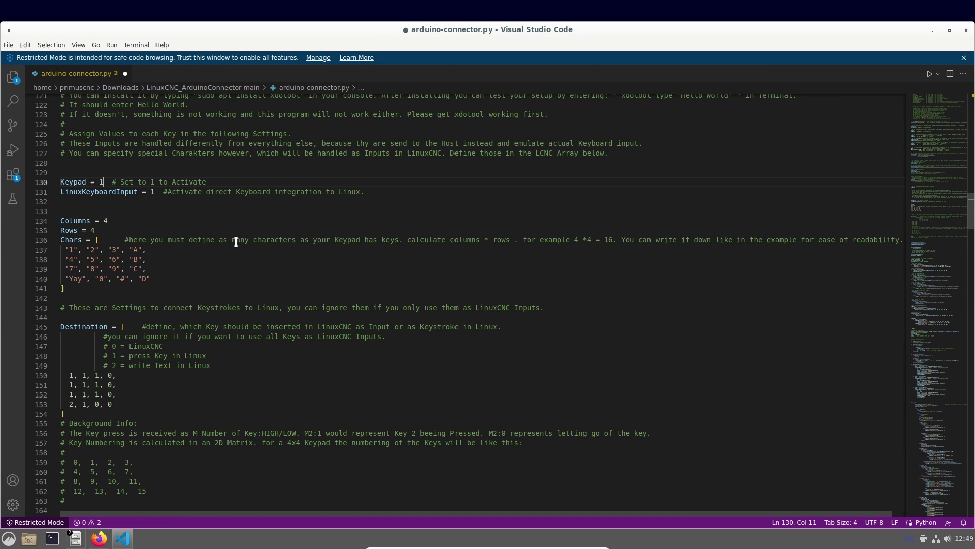
Step: Dismiss the update notification and change LinuxKeyboardInput from 1 to 0
click(170, 209)
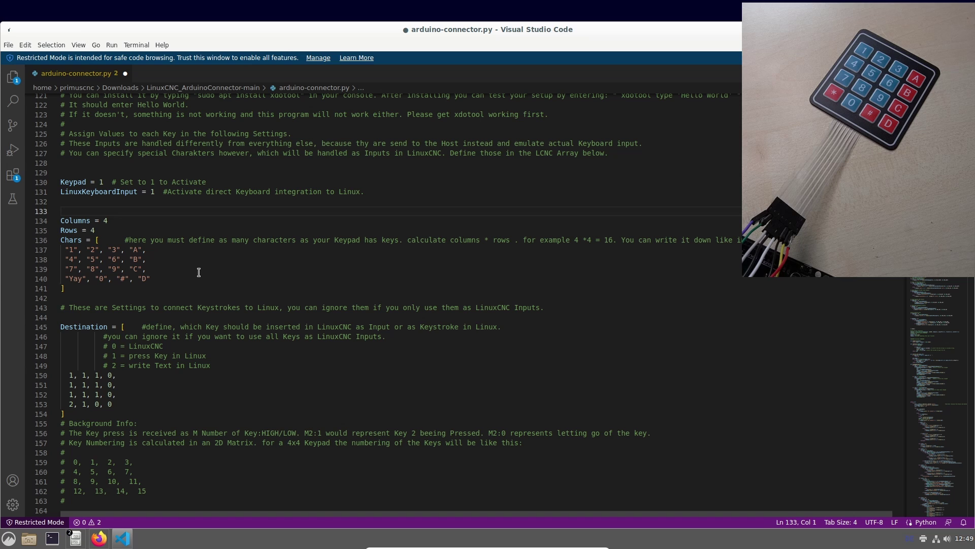
click(203, 289)
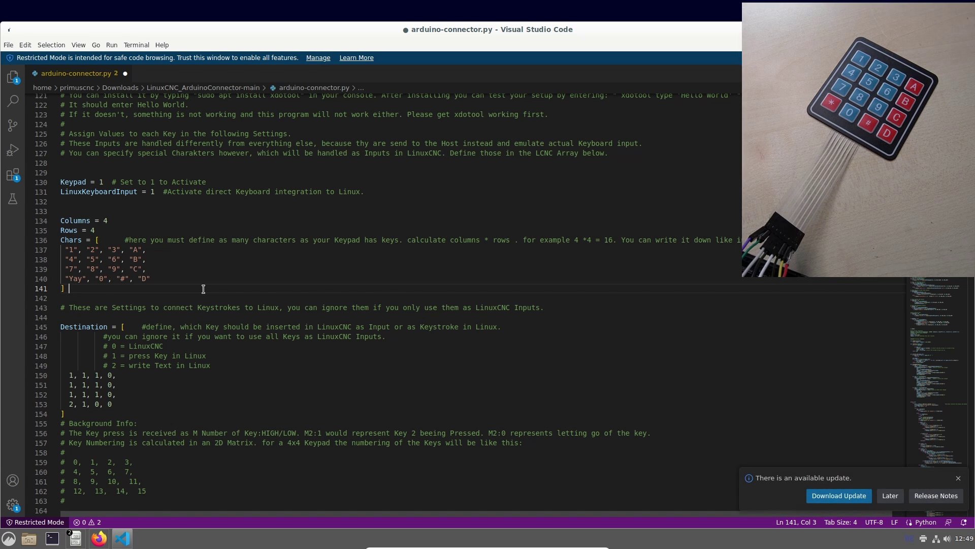
click(958, 478)
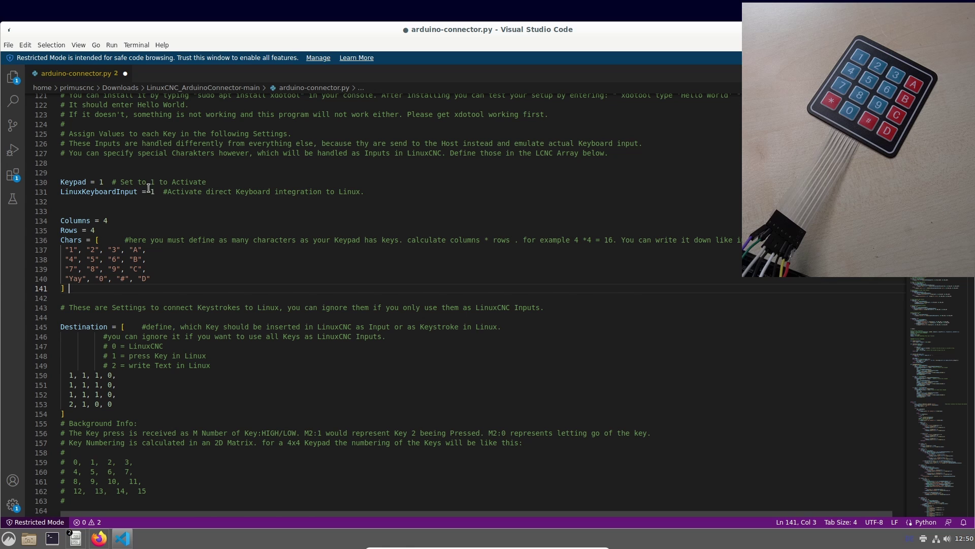
drag(154, 193, 150, 193)
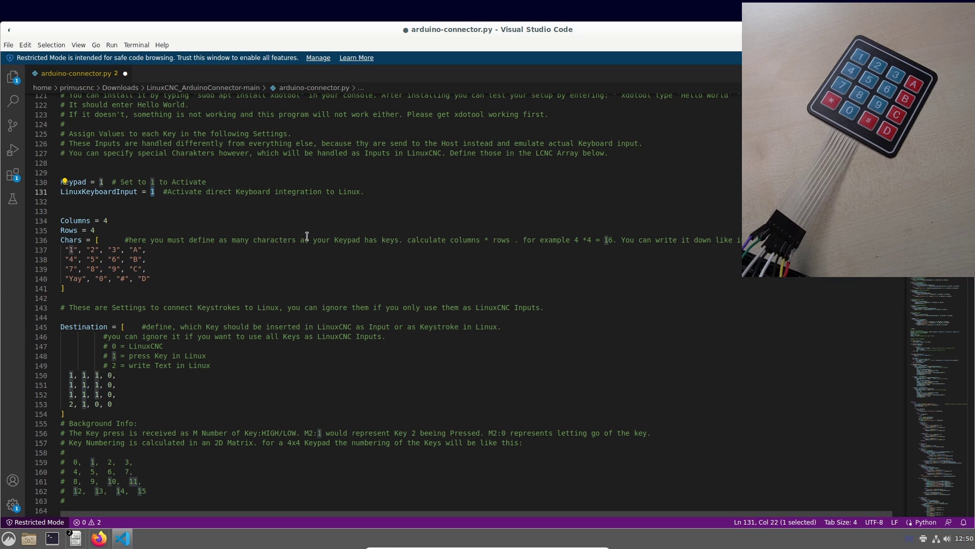
text(0)
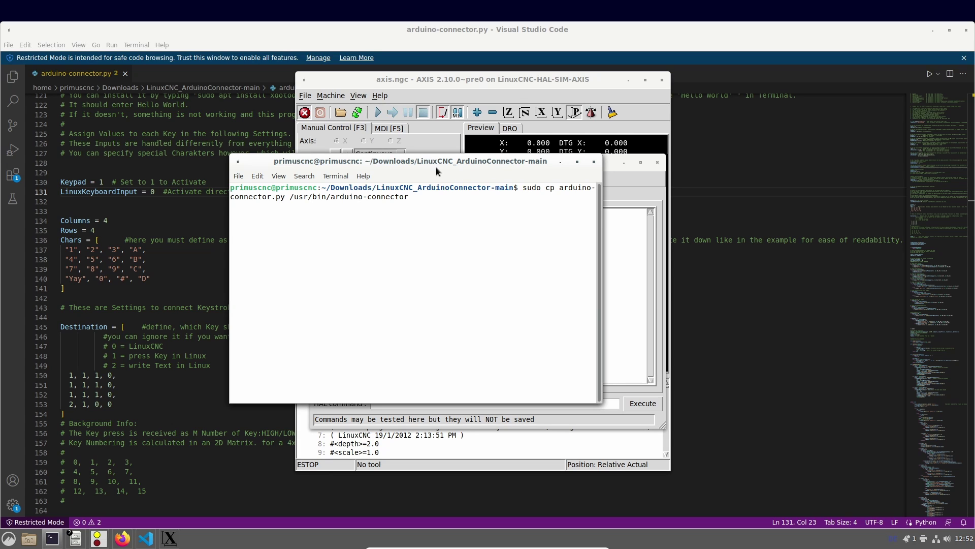
Step: Copy the script into /usr/bin, then run 'loadusr arduino-connector' in Halshow
key(Return)
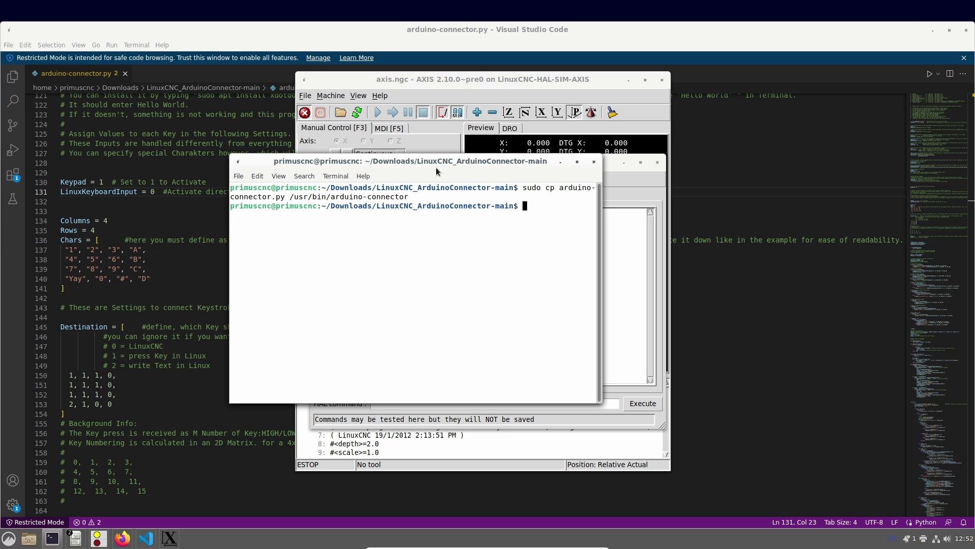
click(339, 101)
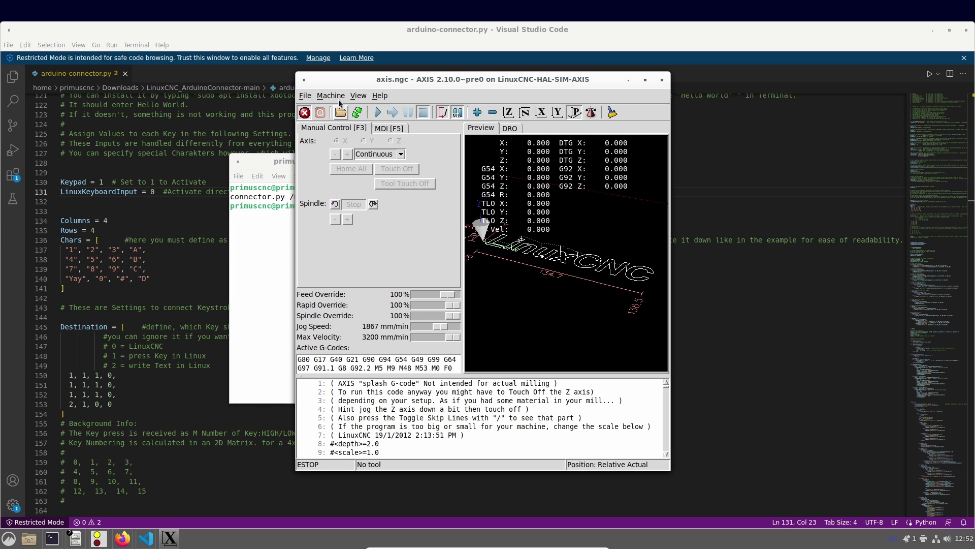
click(340, 100)
click(374, 282)
click(439, 402)
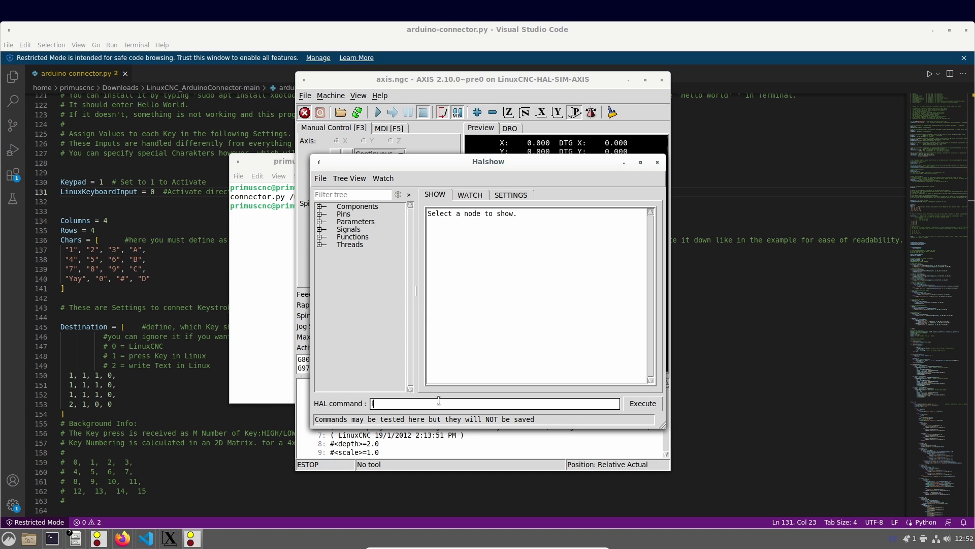
text(loadusr arduino-connector)
key(Return)
Step: Expand Pins > arduino > keypad and watch the #, A, B, C and D pins live
click(322, 214)
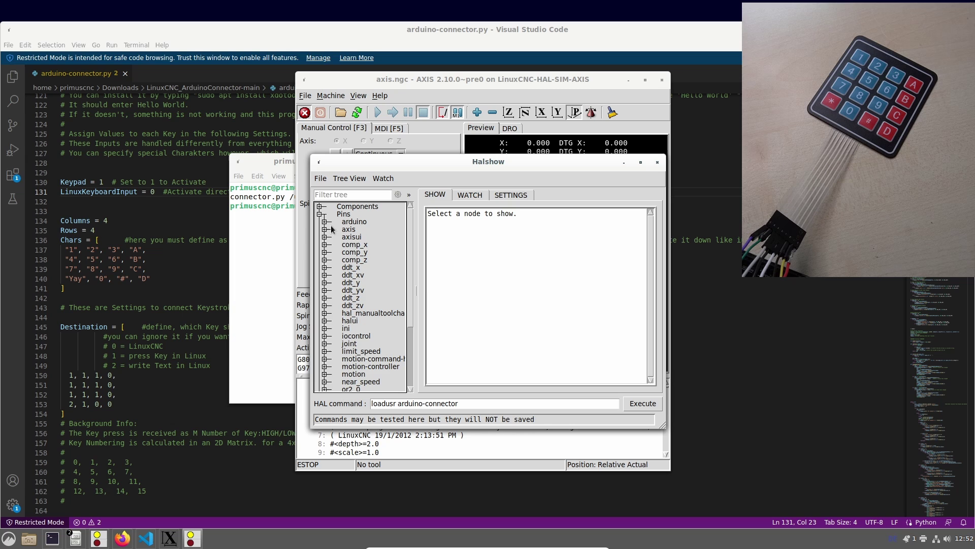
click(324, 222)
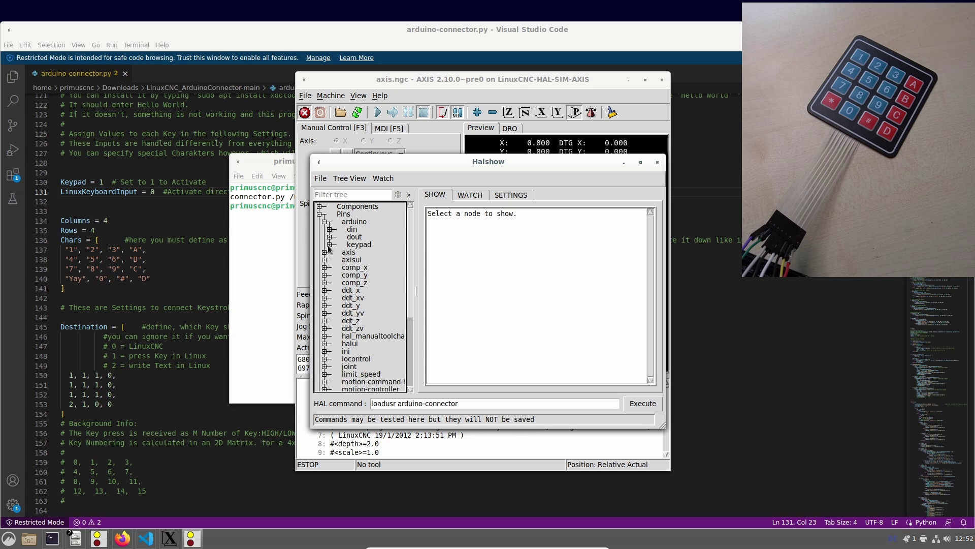
click(329, 245)
click(364, 246)
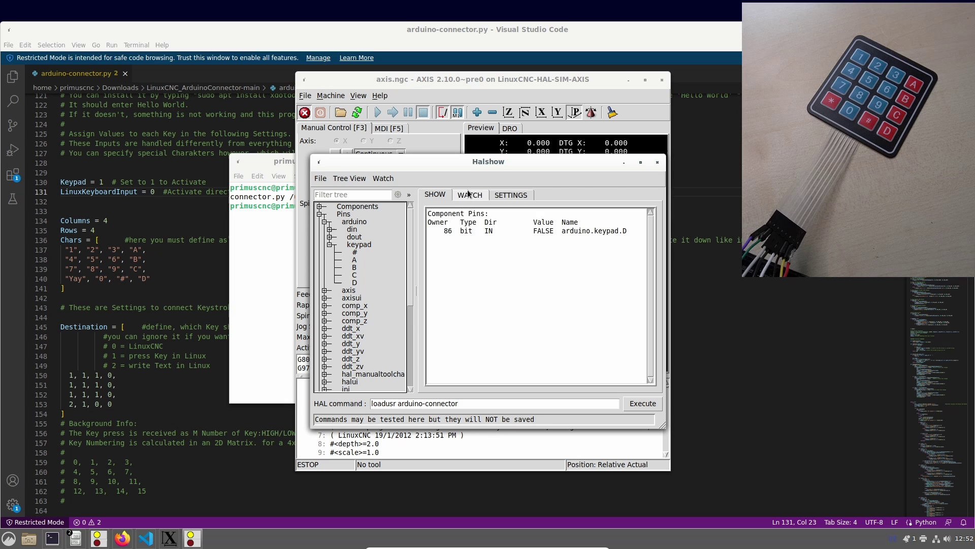
click(456, 199)
click(355, 253)
click(355, 260)
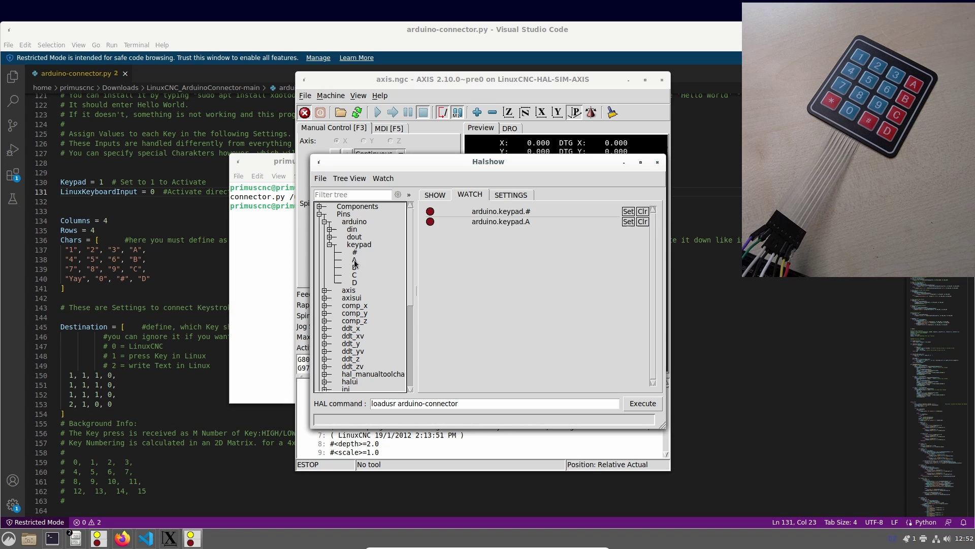
click(355, 268)
click(354, 275)
click(354, 283)
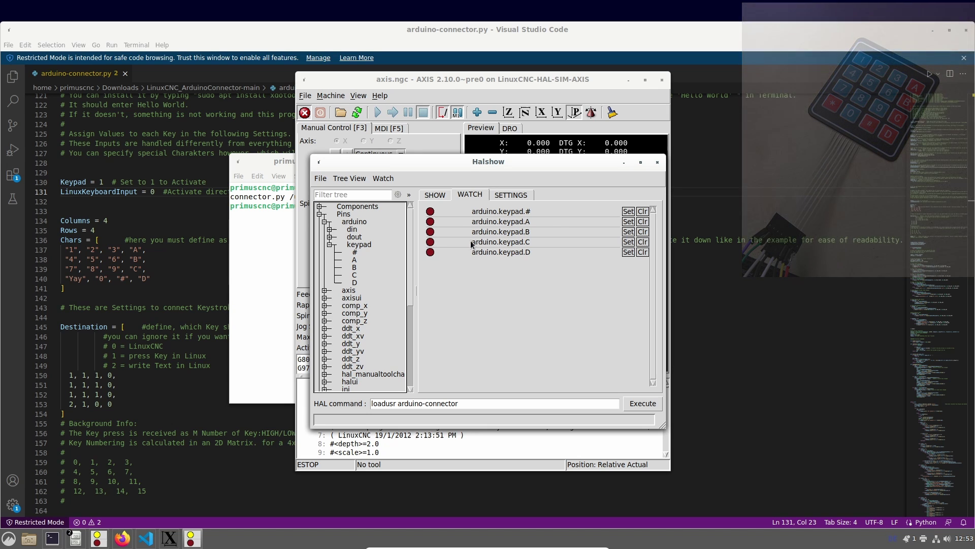
drag(472, 169, 533, 217)
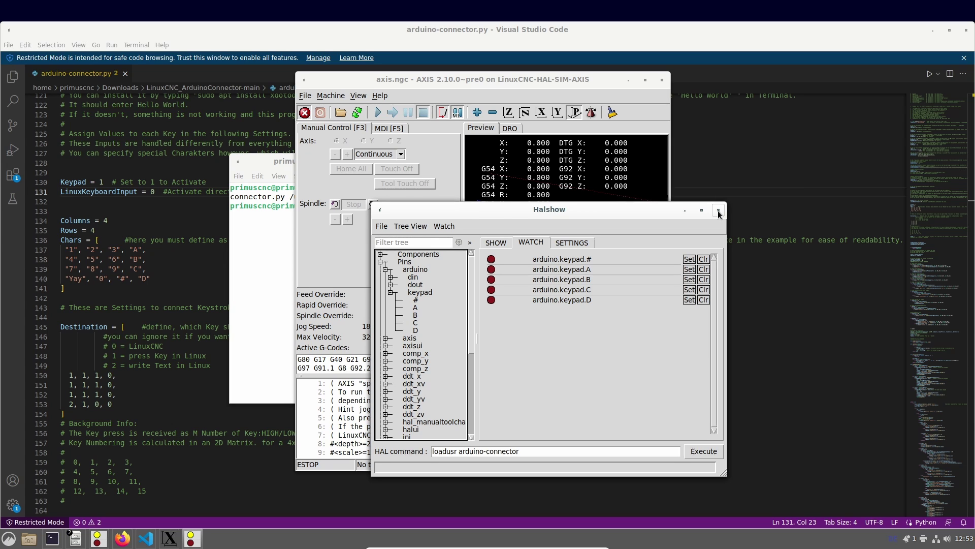
Step: In AXIS's MDI view, reset the E-stop, turn machine power on, and focus the MDI entry
click(386, 128)
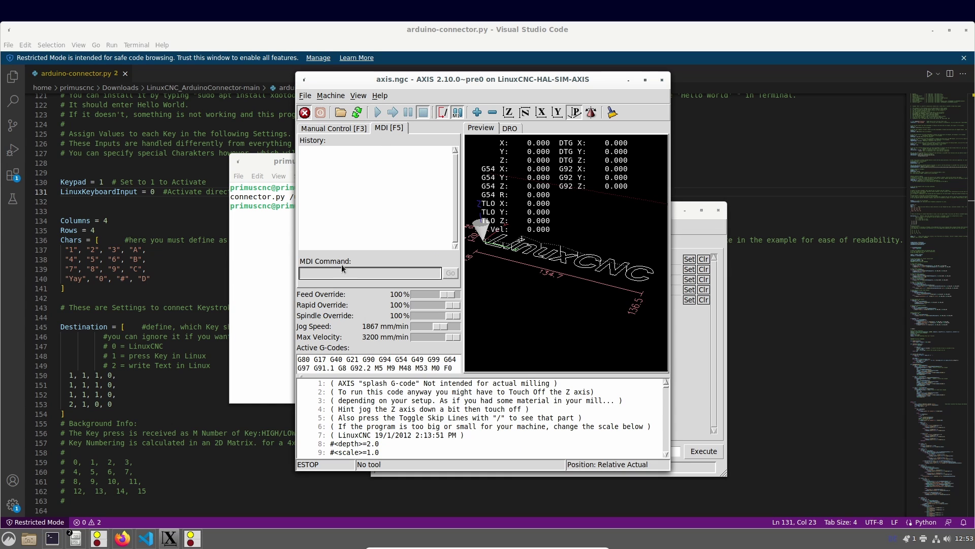
click(304, 113)
click(321, 112)
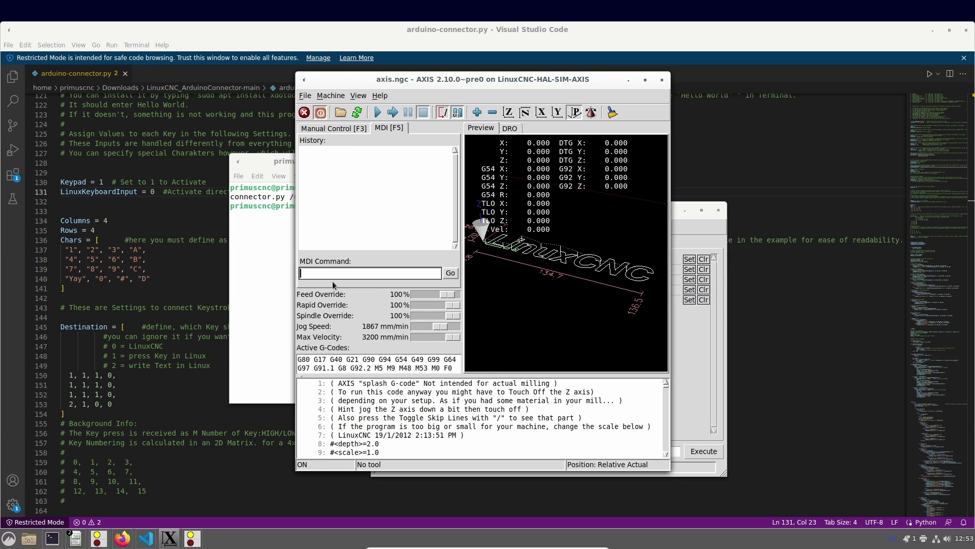
click(358, 273)
Step: Change LinuxKeyboardInput on line 131 of arduino-connector.py from 0 to 1
click(163, 207)
key(Home)
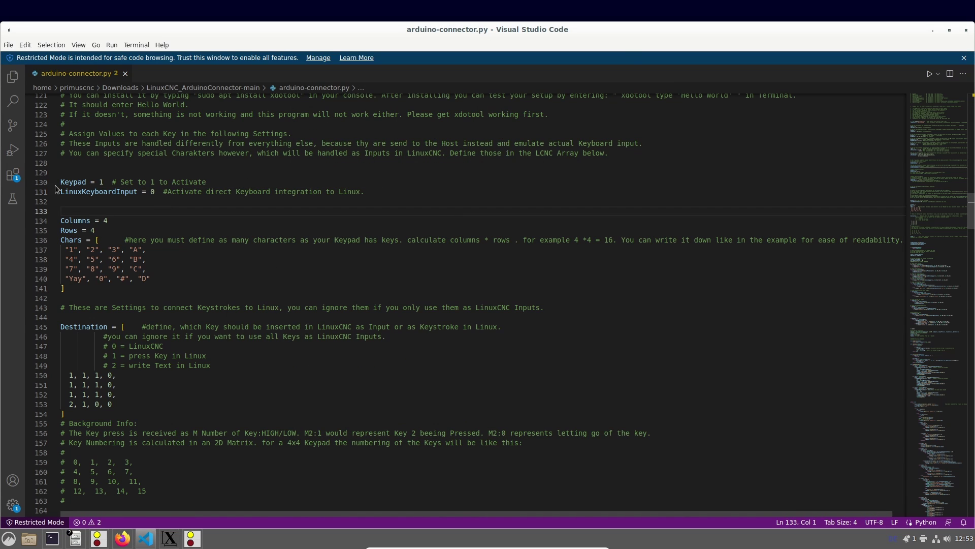
shift+drag(112, 190, 142, 191)
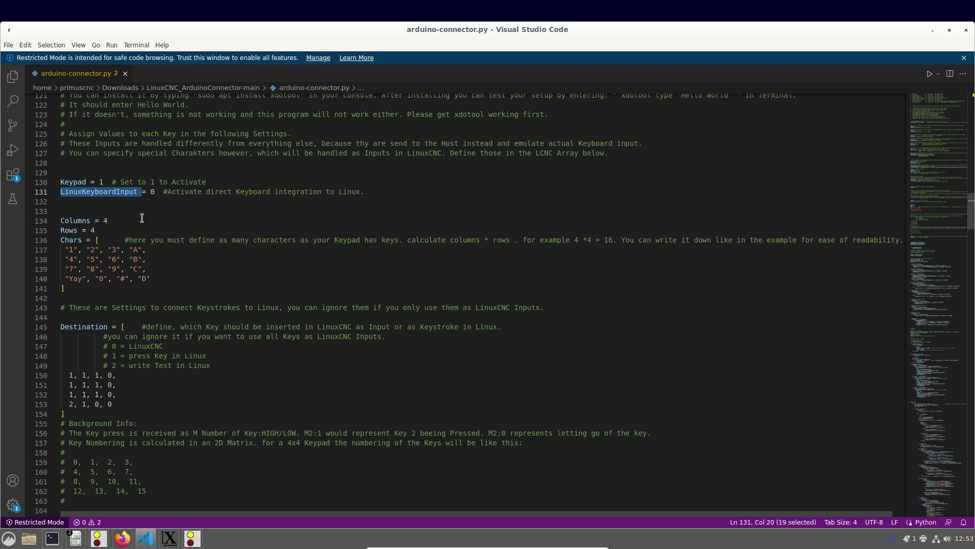
double_click(154, 191)
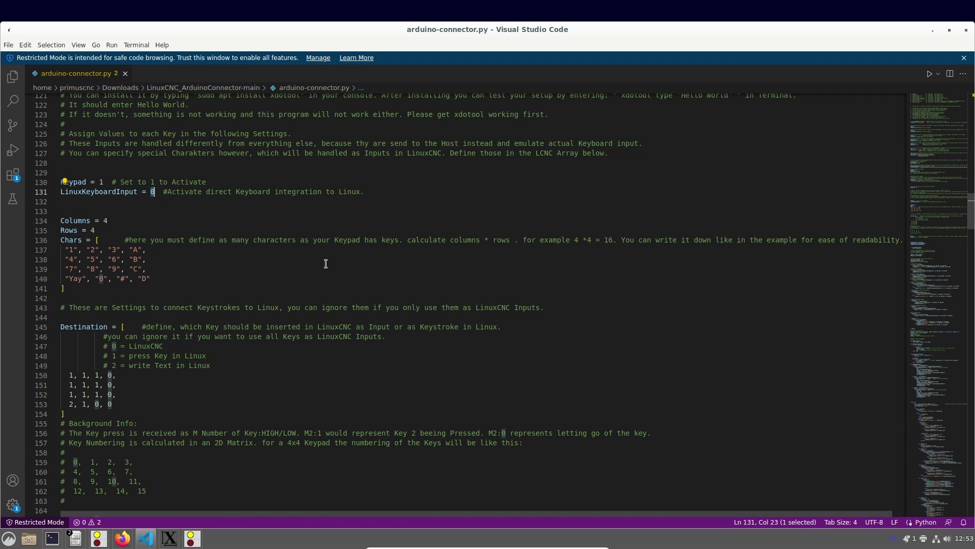
text(1)
click(312, 251)
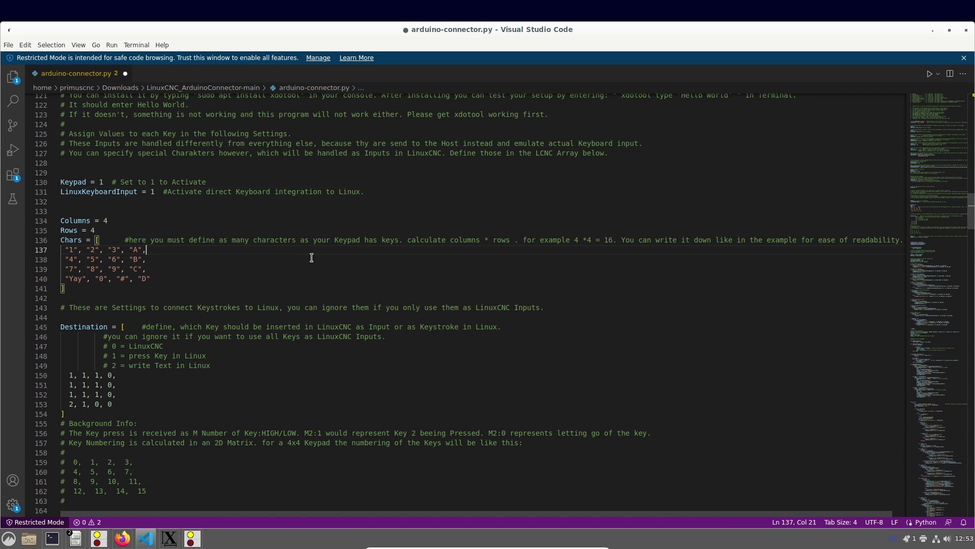
double_click(154, 193)
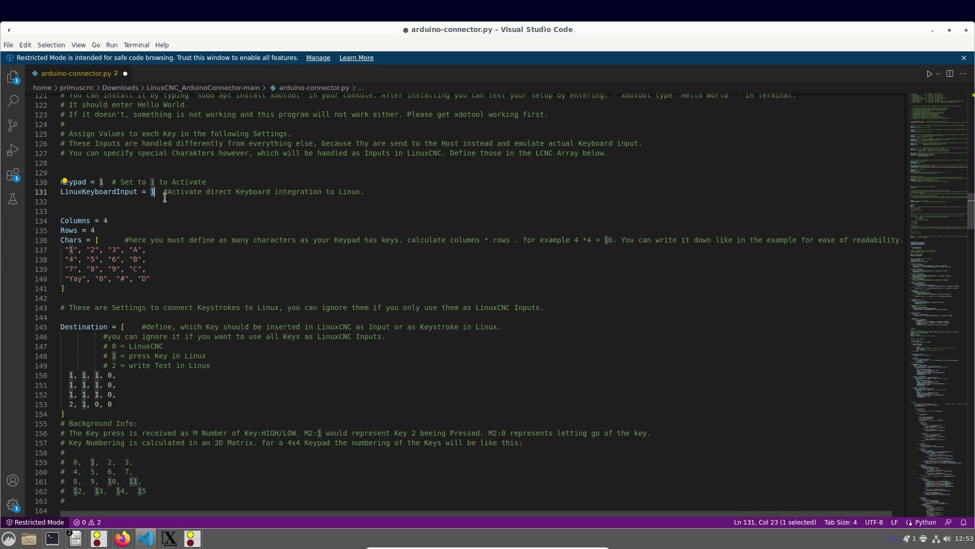
click(165, 203)
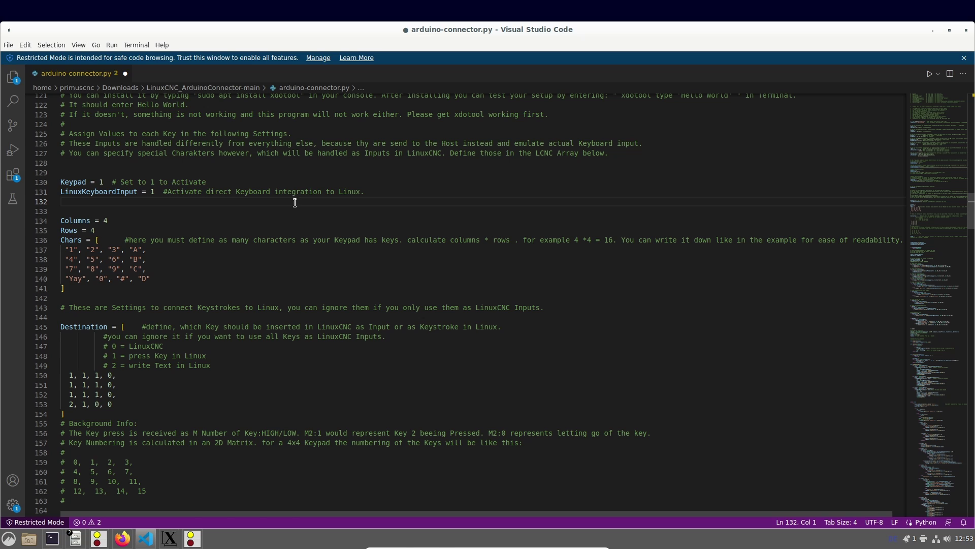
click(56, 544)
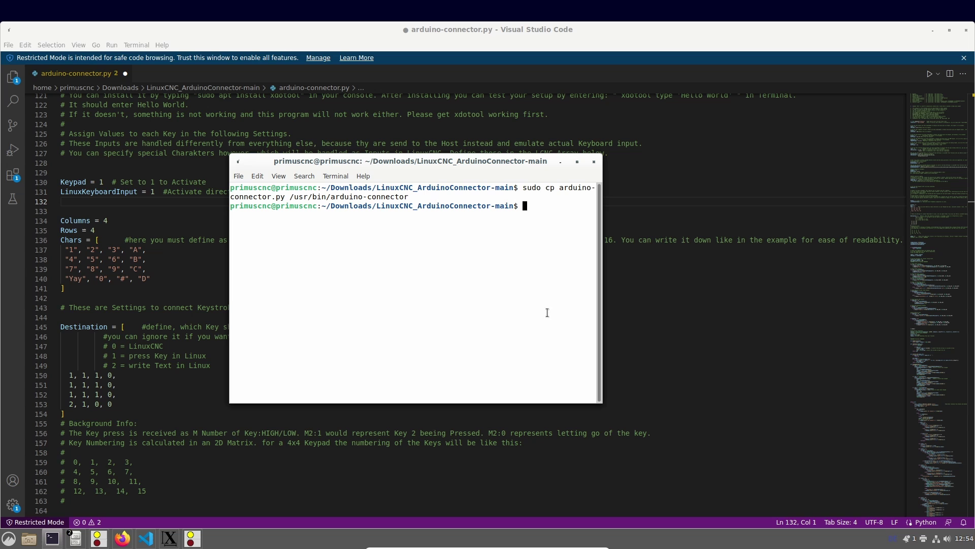
Step: Select the 'sudo apt install xdotool' command in the README's Matrix Keyboard section
click(122, 538)
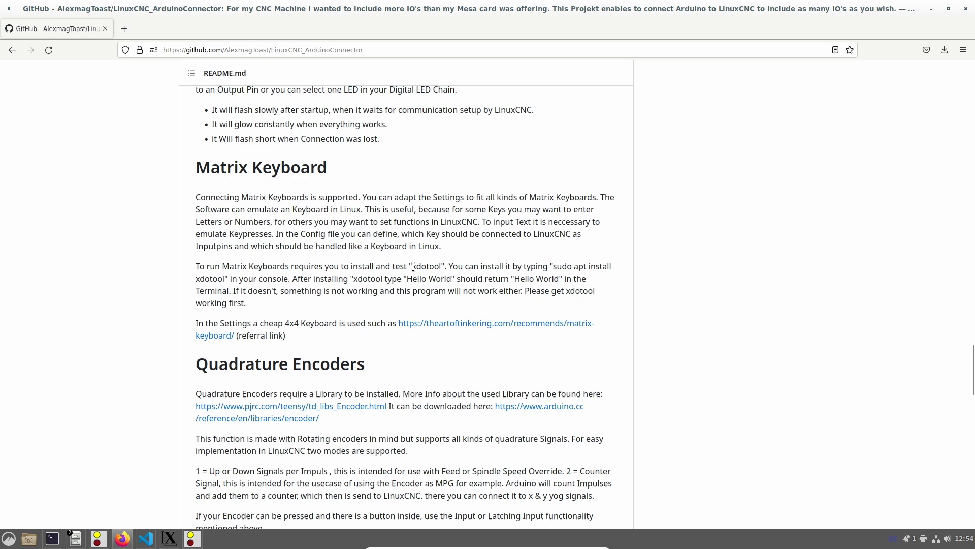
drag(413, 267, 442, 267)
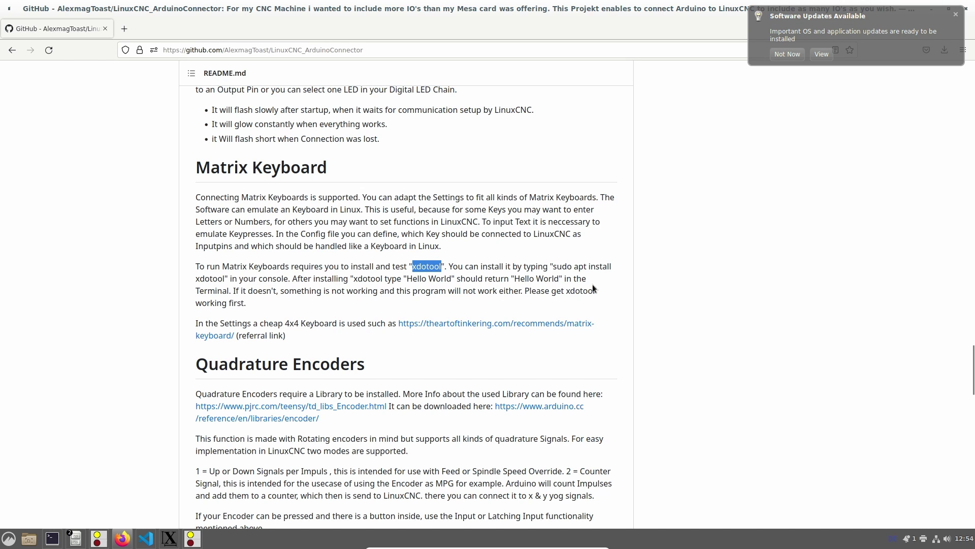
drag(554, 267, 222, 278)
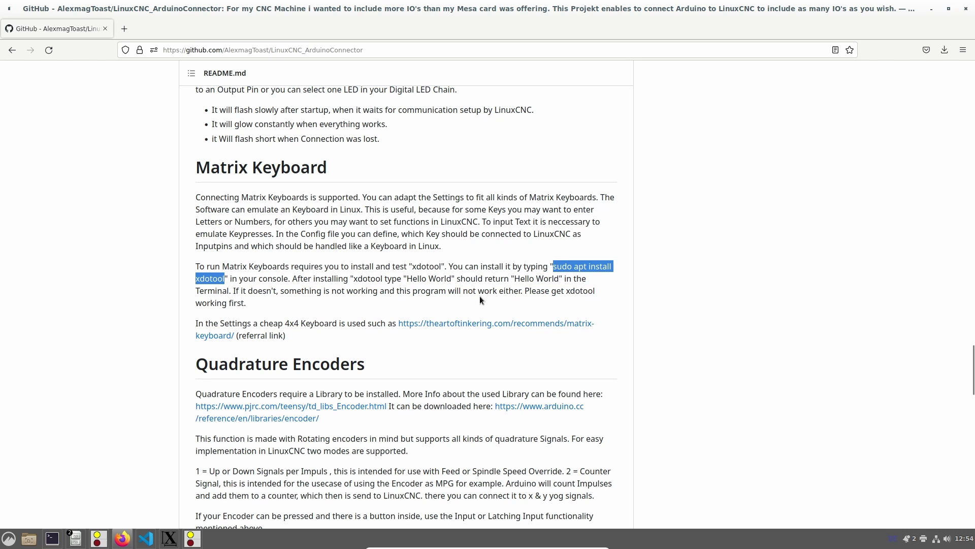
Step: Paste and run 'sudo apt install xdotool' in the terminal
click(53, 538)
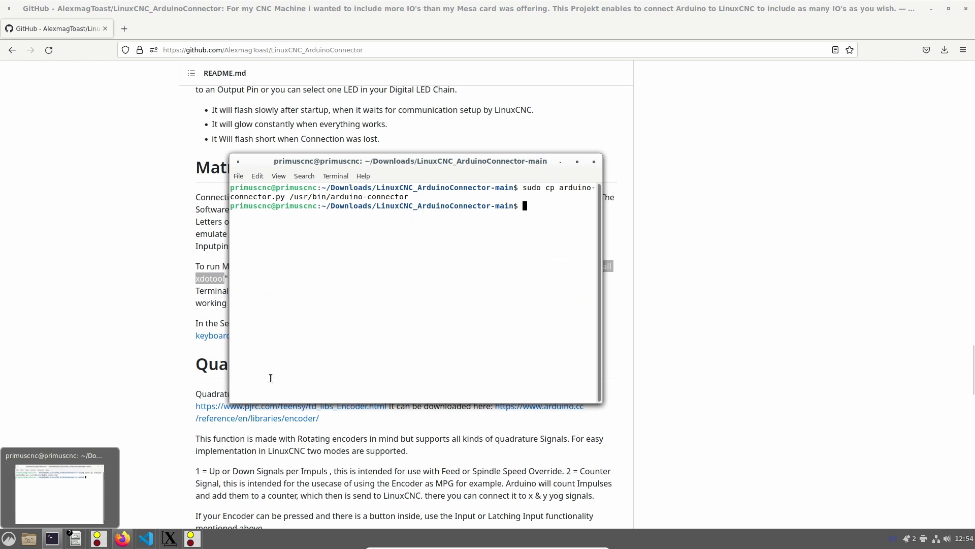
right_click(444, 241)
click(470, 274)
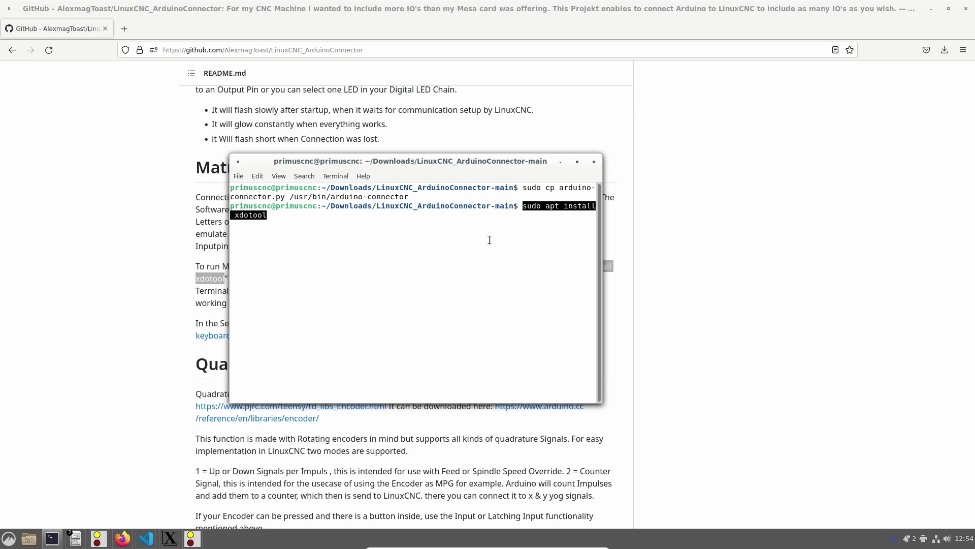
key(Return)
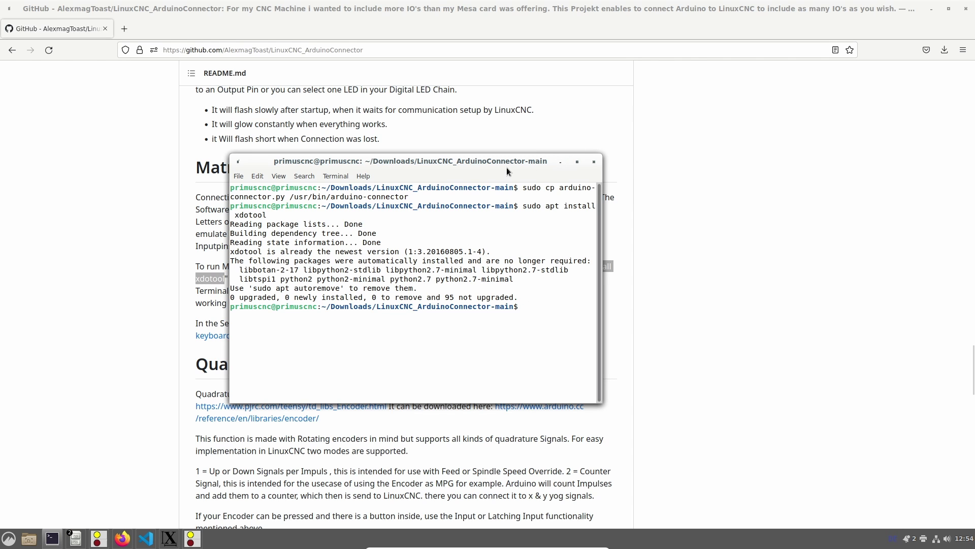
Step: Copy the xdotool type "Hello World" test command from the README
drag(507, 166, 390, 86)
click(536, 286)
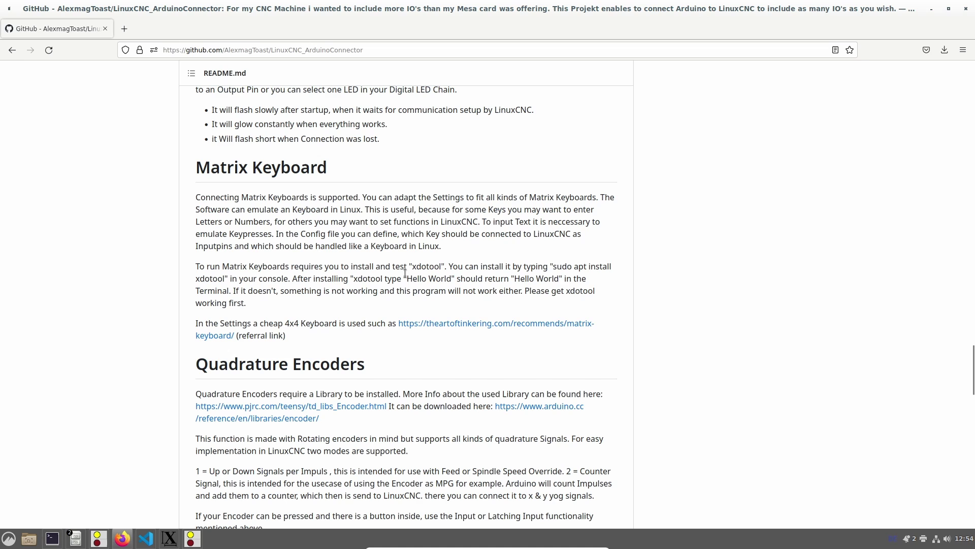
drag(354, 279, 453, 281)
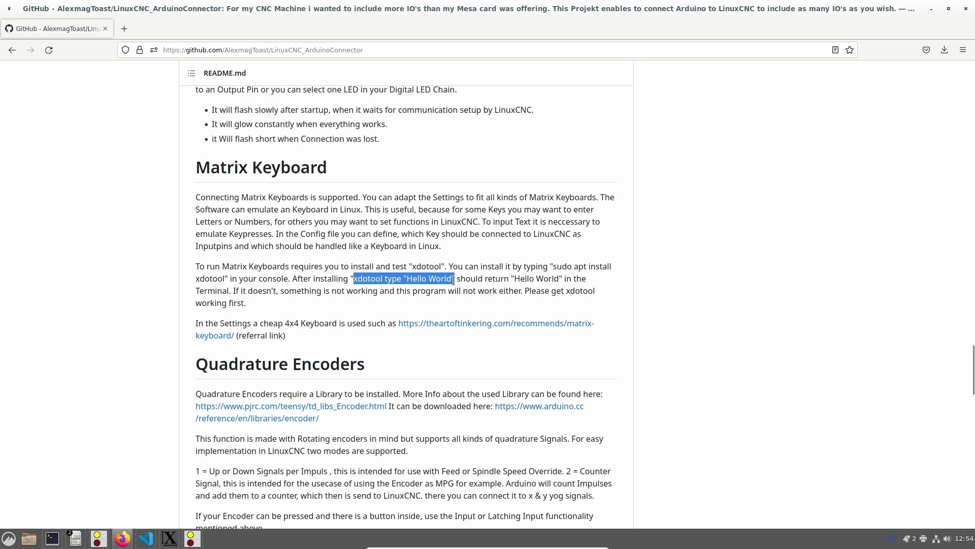
right_click(430, 277)
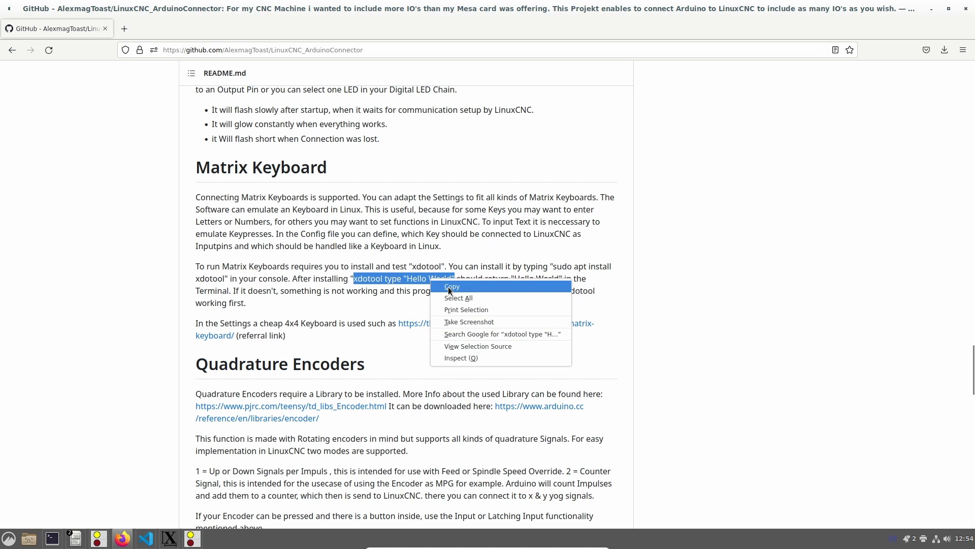
click(447, 287)
Step: Paste and run xdotool type "Hello World" in the terminal, then widen the window
mouse_move(76, 538)
click(60, 491)
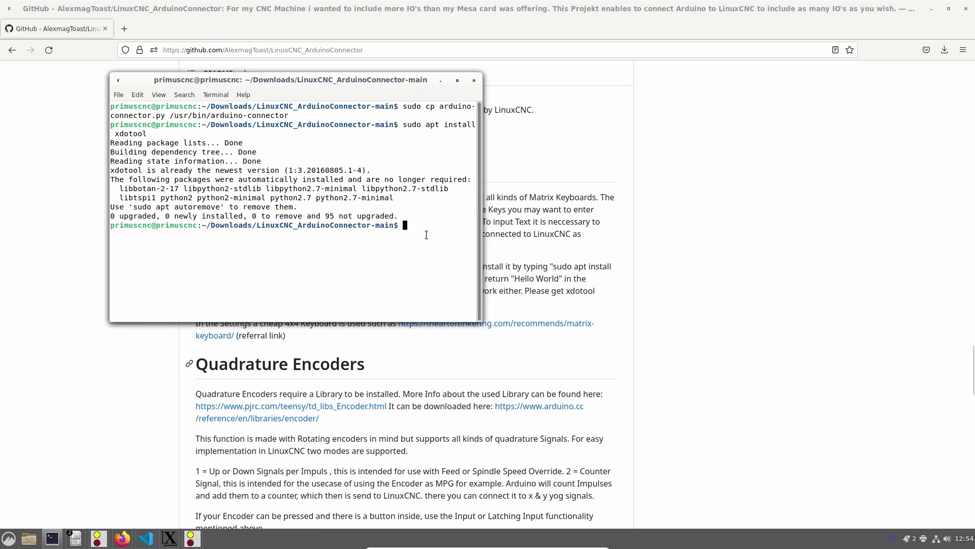
right_click(431, 221)
click(486, 255)
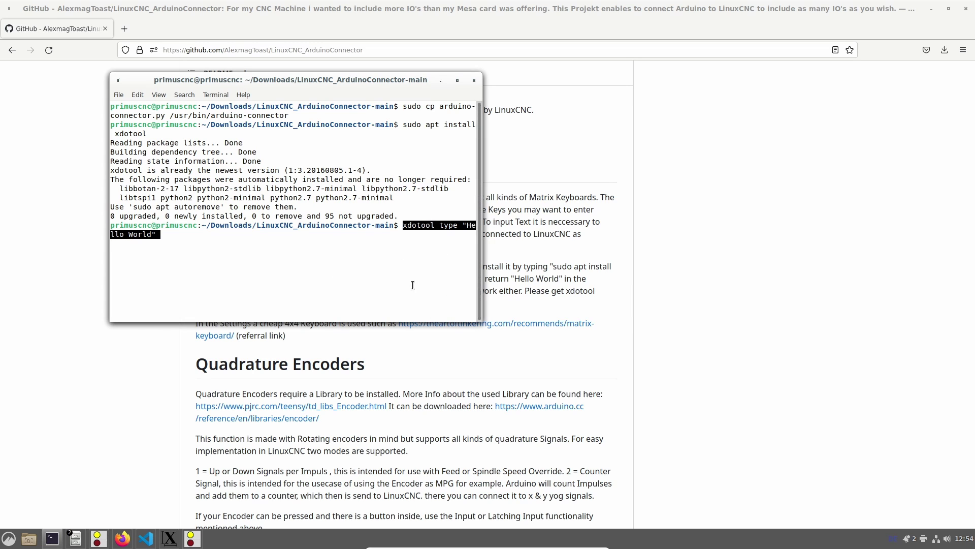
key(Return)
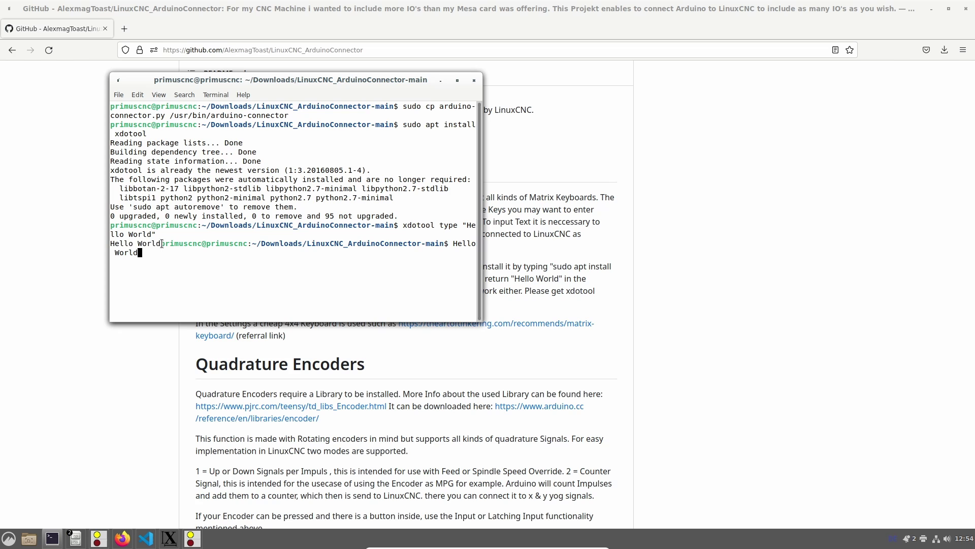
drag(160, 243, 94, 244)
click(217, 269)
drag(161, 244, 108, 244)
drag(481, 271, 587, 272)
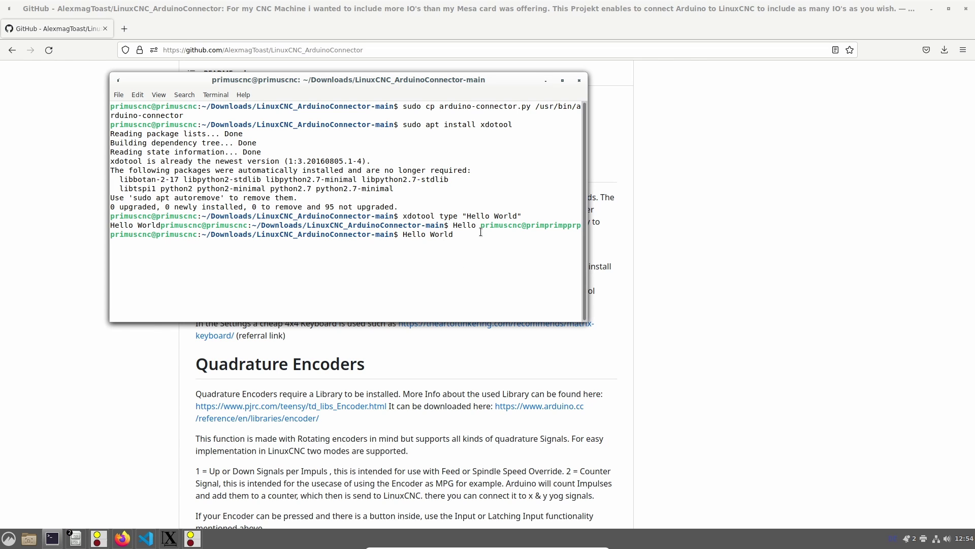
drag(587, 256, 767, 254)
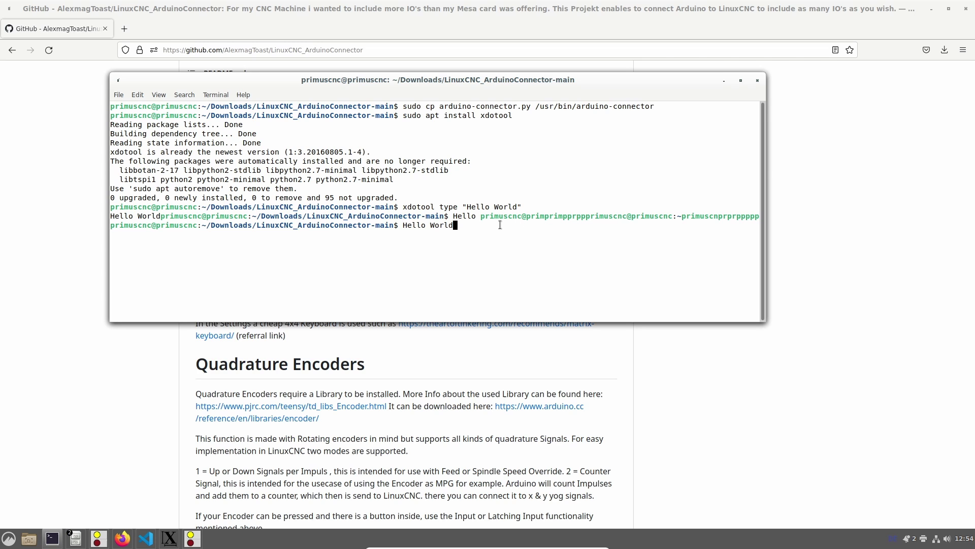
Step: Rerun the xdotool command from history and run the typed Hello World line
key(BackSpace)
key(BackSpace)
key(BackSpace)
key(BackSpace)
key(BackSpace)
key(BackSpace)
key(BackSpace)
key(BackSpace)
key(BackSpace)
key(BackSpace)
key(BackSpace)
key(Up)
key(Return)
key(Return)
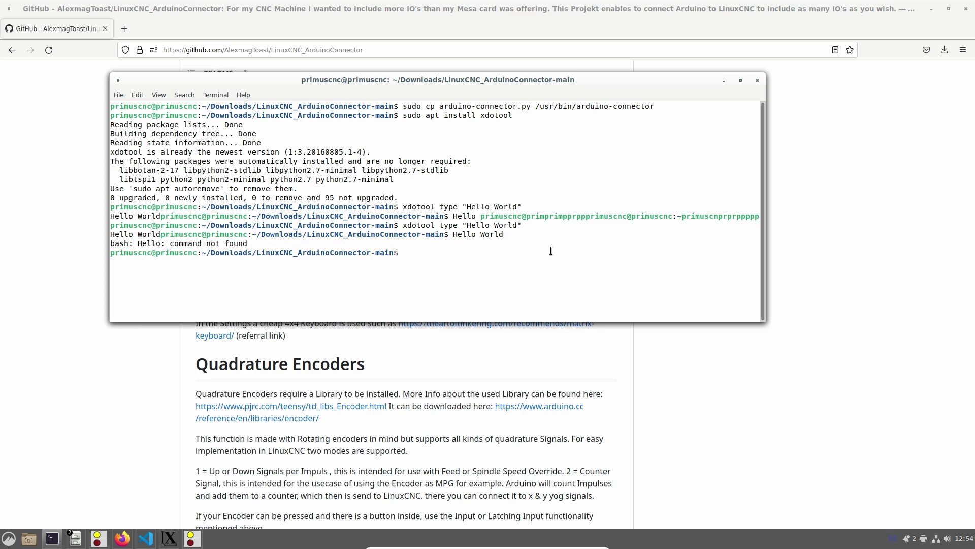
drag(498, 234, 457, 235)
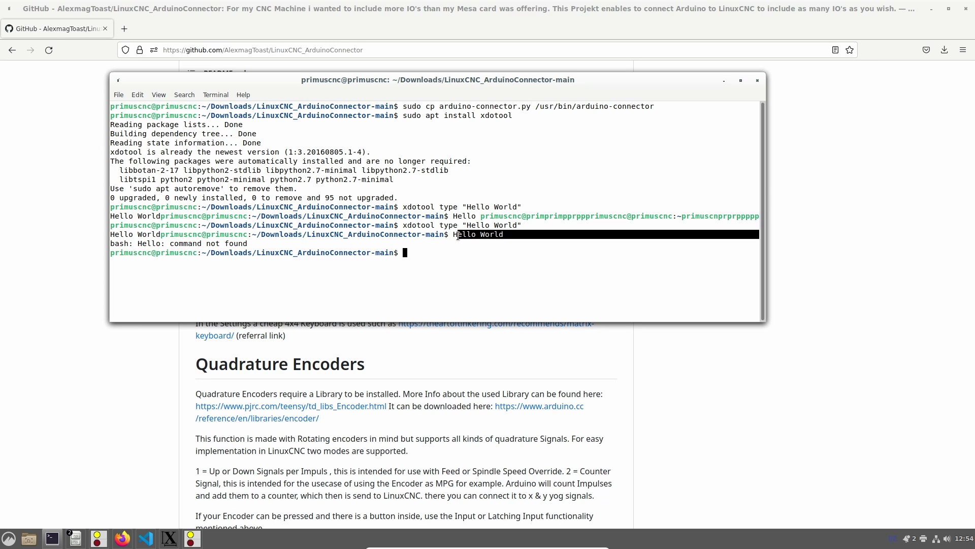
click(512, 234)
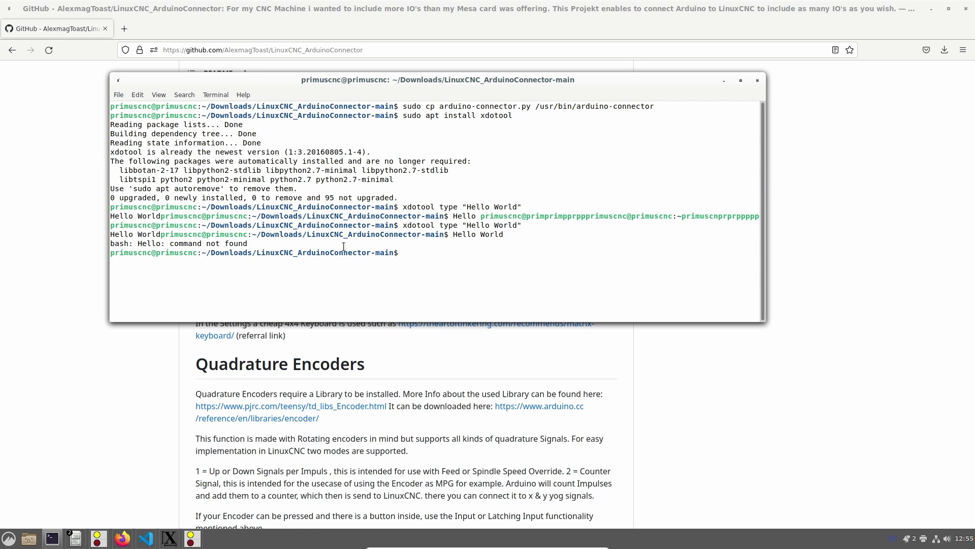
text(Hello World)
key(Return)
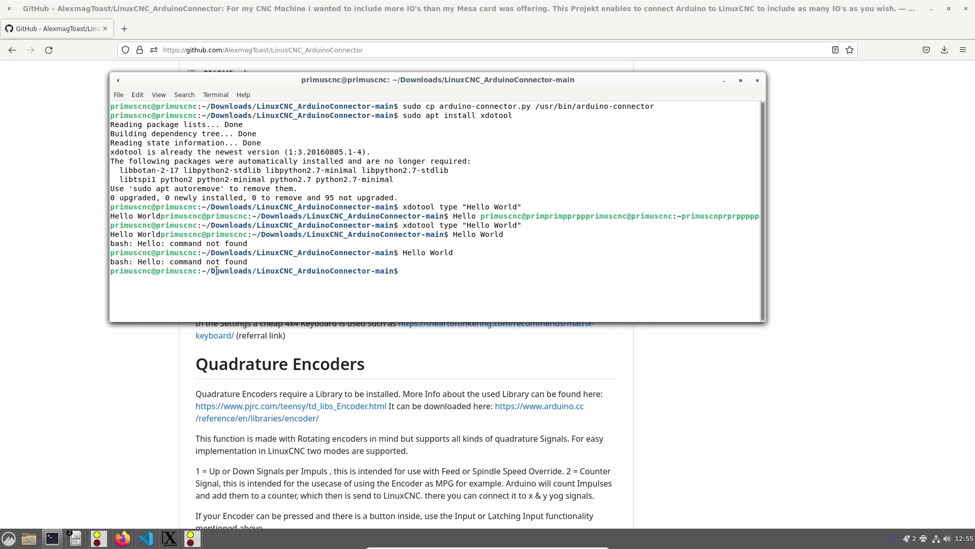
Step: Run the xdotool Hello World test once more from history and inspect the output
key(Up)
key(Up)
key(Return)
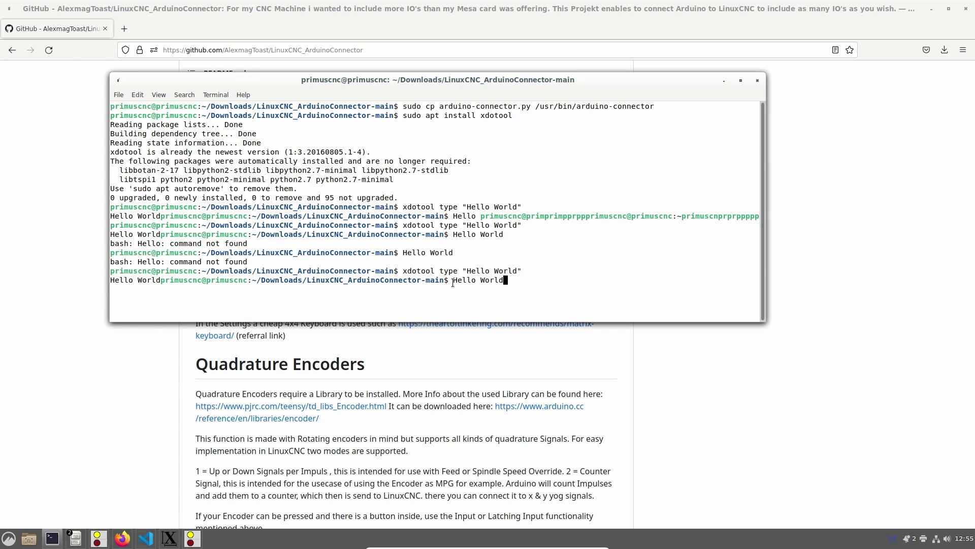
drag(453, 283, 759, 283)
click(523, 310)
drag(157, 280, 69, 281)
click(239, 307)
Step: Raise the Firefox README over the terminal and clear the xdotool selection
click(571, 384)
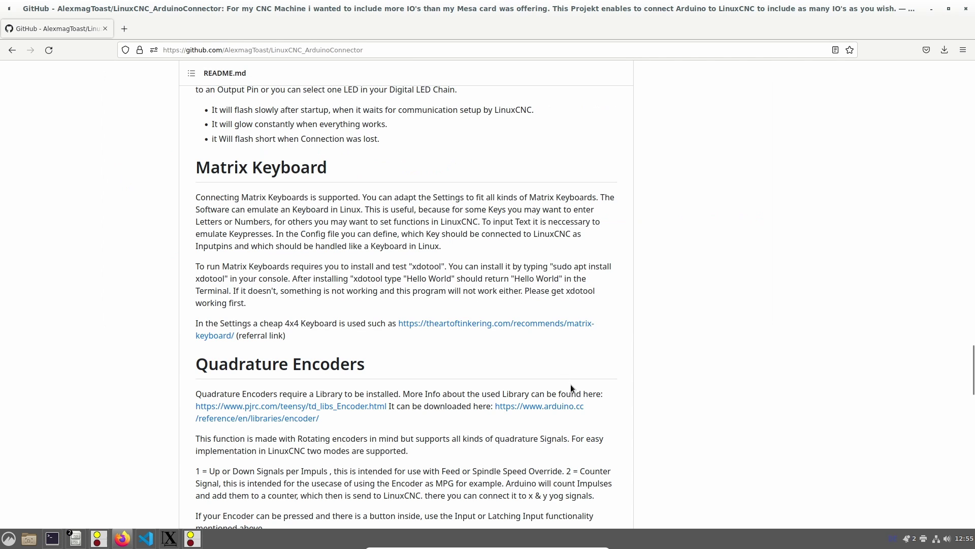
click(606, 307)
Step: Minimize Firefox and review the keypad Chars rows on lines 137–140 of arduino-connector.py
click(932, 9)
click(430, 385)
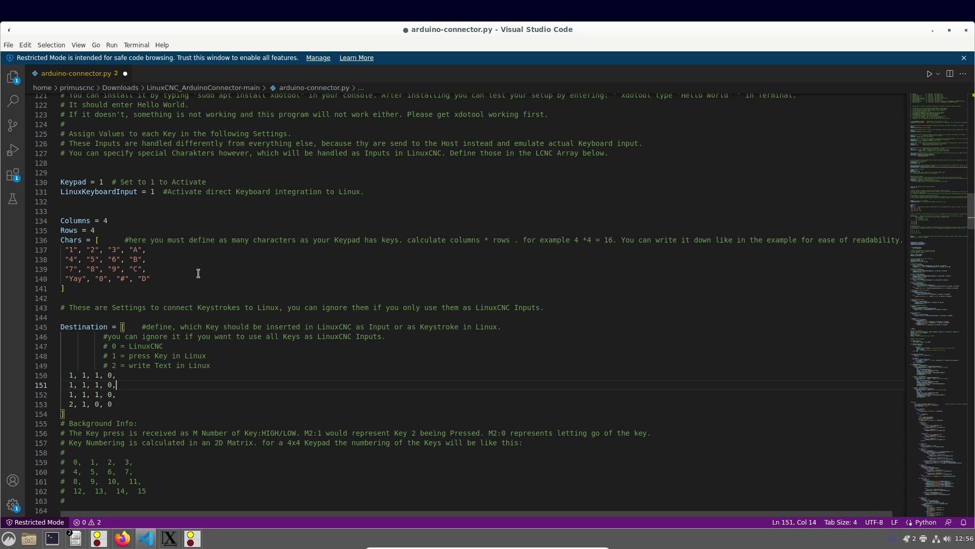
drag(62, 248, 168, 277)
click(167, 277)
Step: Scan the xdotool wiki's key examples such as ctrl+t, then close the page
key(alt+Tab)
scroll(387, 315, down, 3)
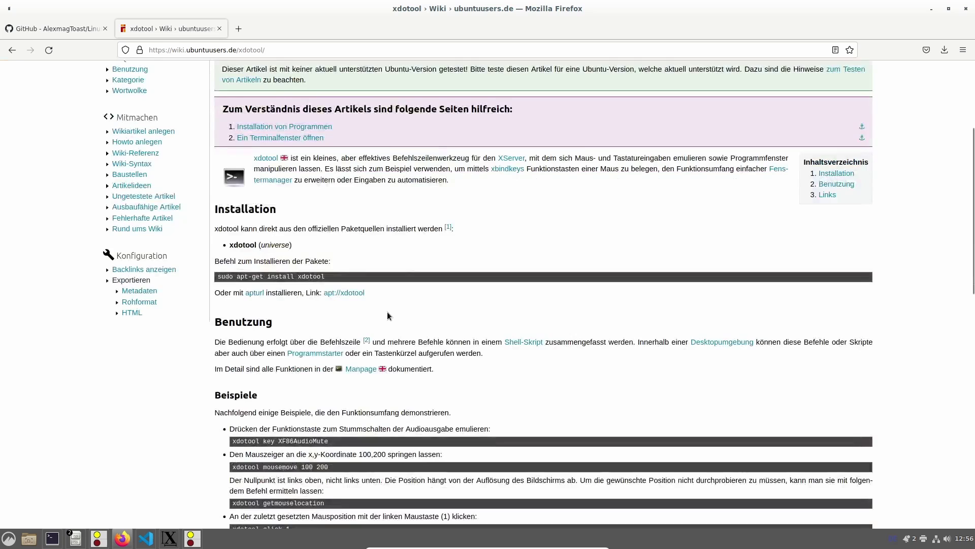
scroll(388, 312, down, 15)
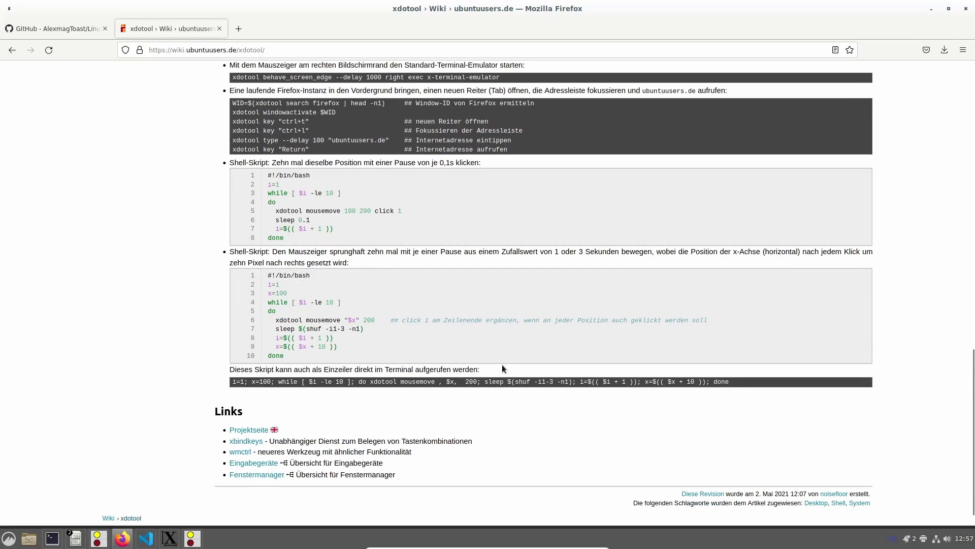
scroll(505, 368, down, 1)
scroll(504, 368, up, 5)
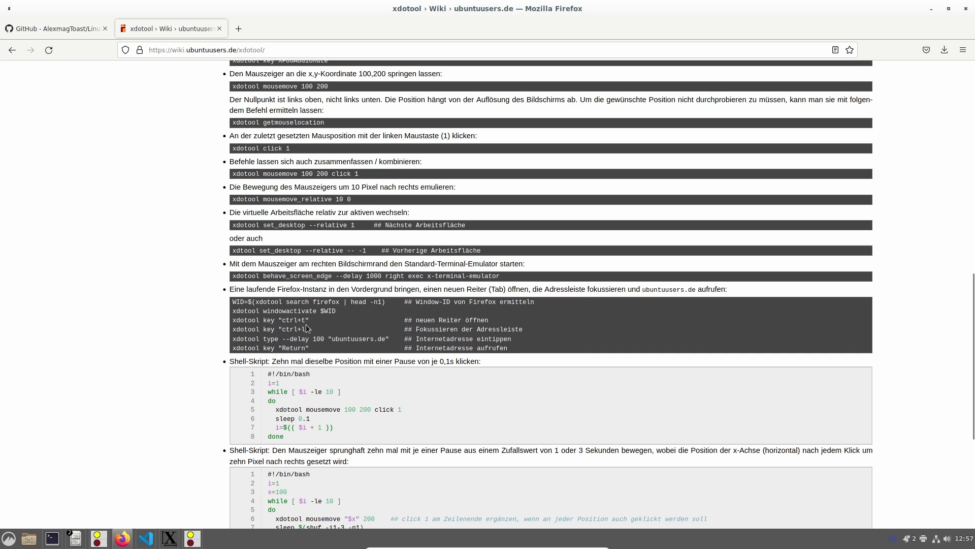
drag(305, 320, 282, 320)
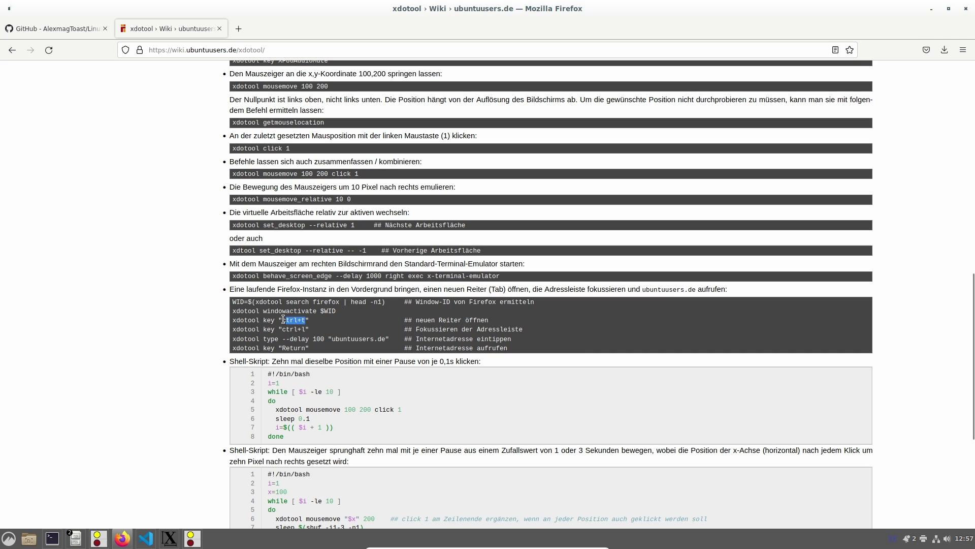
click(310, 331)
scroll(455, 381, down, 5)
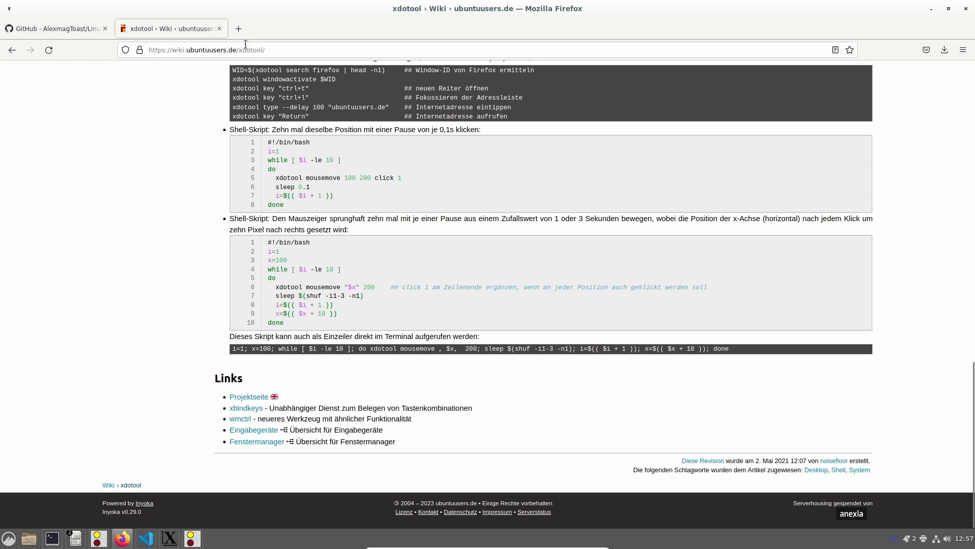
click(219, 28)
key(alt+Tab)
click(260, 298)
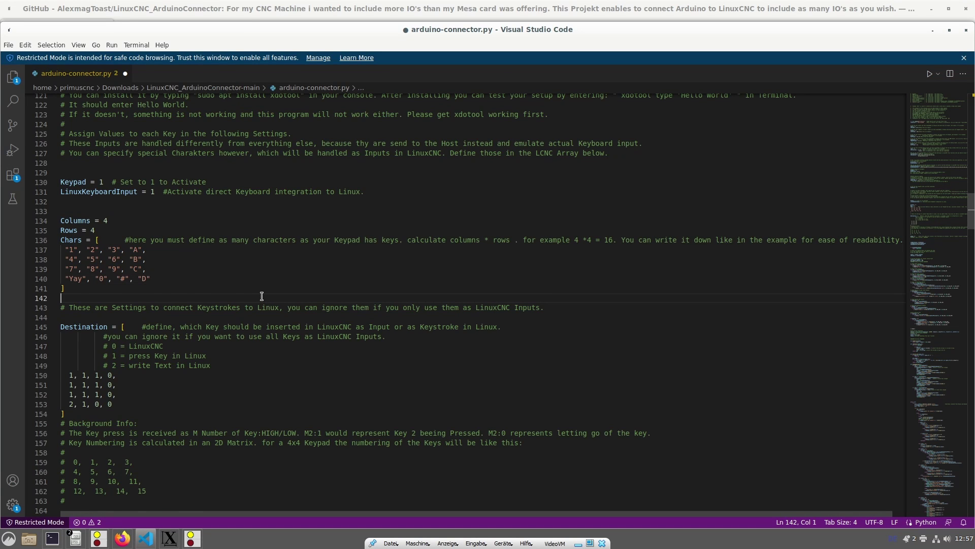
Step: Review the Destination values on lines 150–153 and Chars rows on lines 137–140
scroll(261, 297, down, 3)
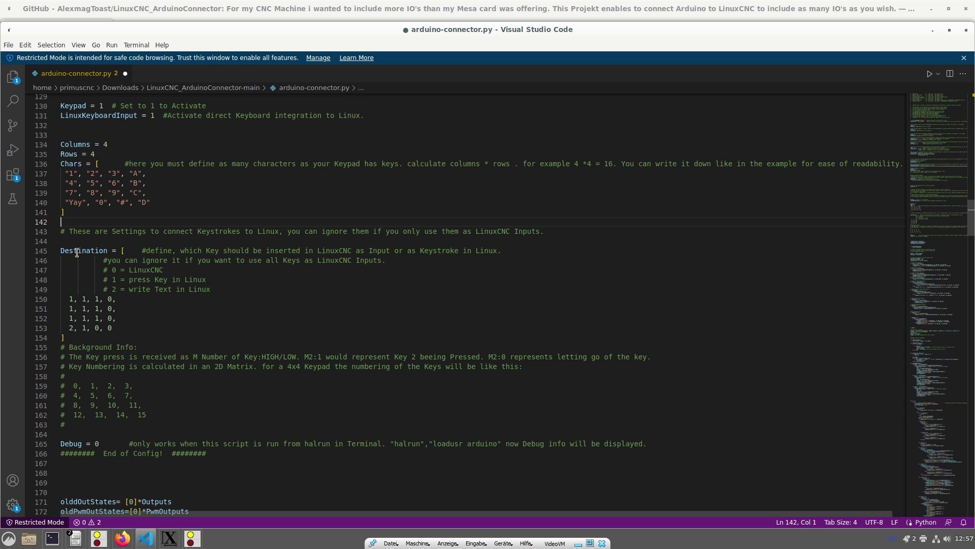
drag(70, 299, 139, 338)
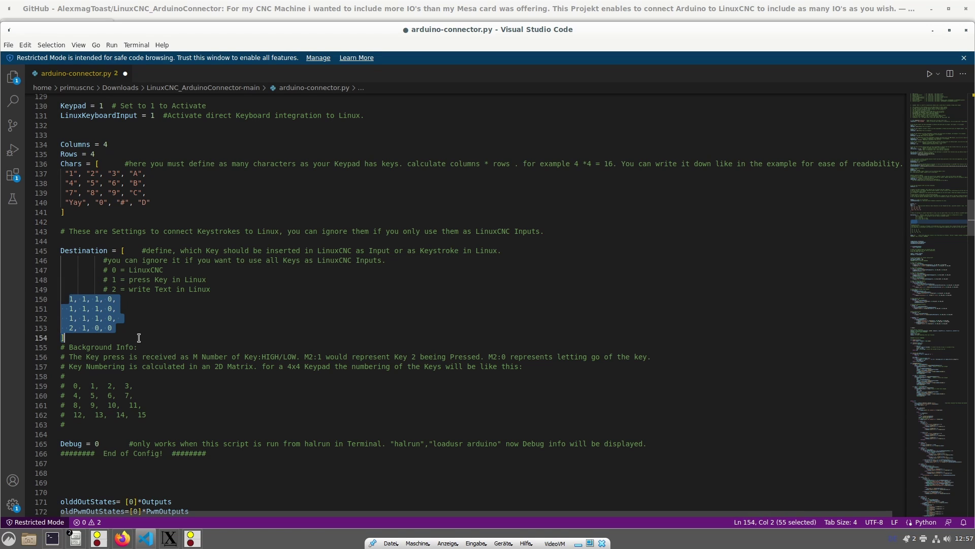
click(141, 332)
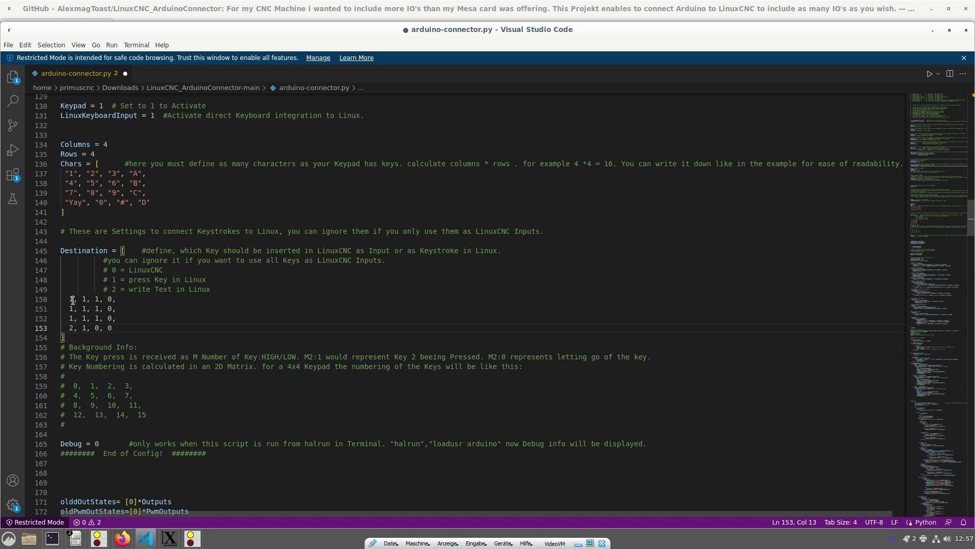
drag(72, 171, 181, 198)
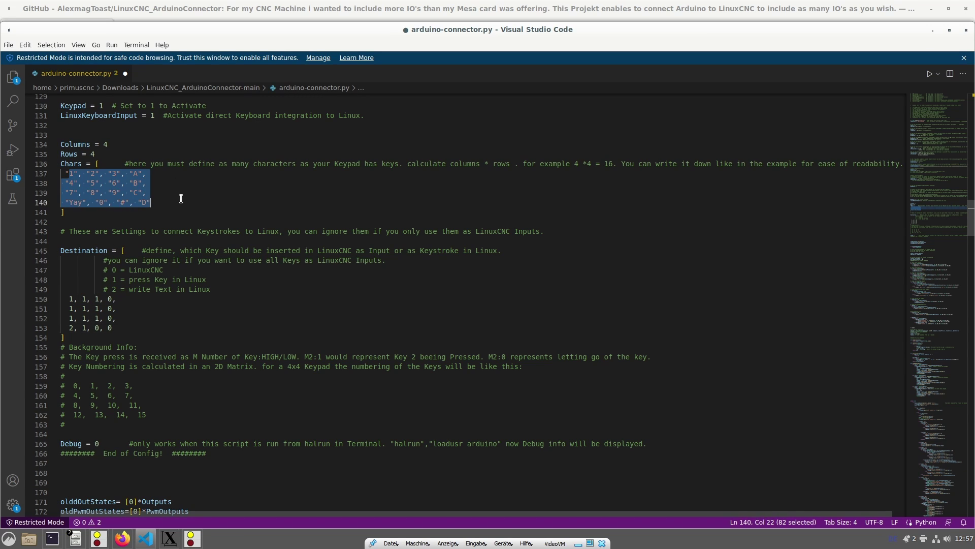
click(181, 199)
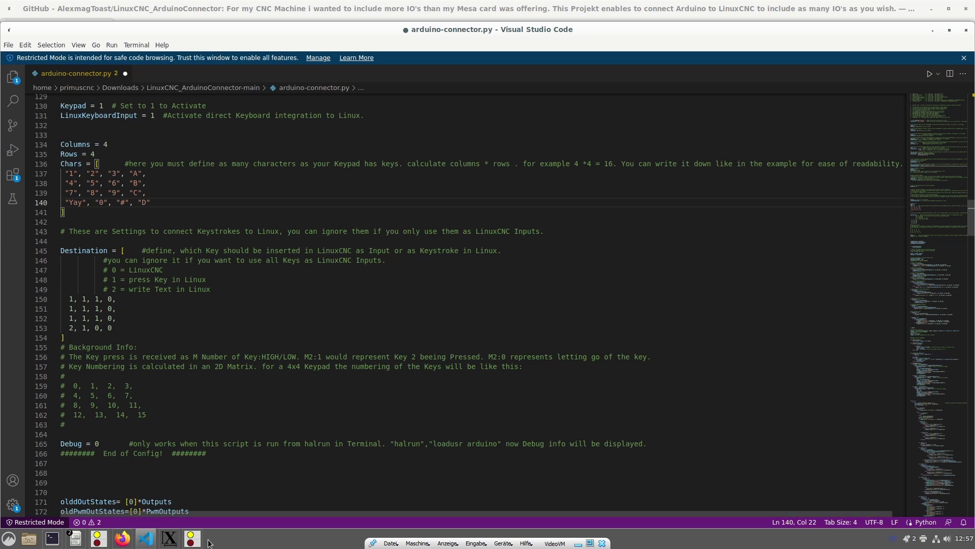
Step: Check the '0 = LinuxCNC' comment and the Destination values on lines 150–151
click(192, 538)
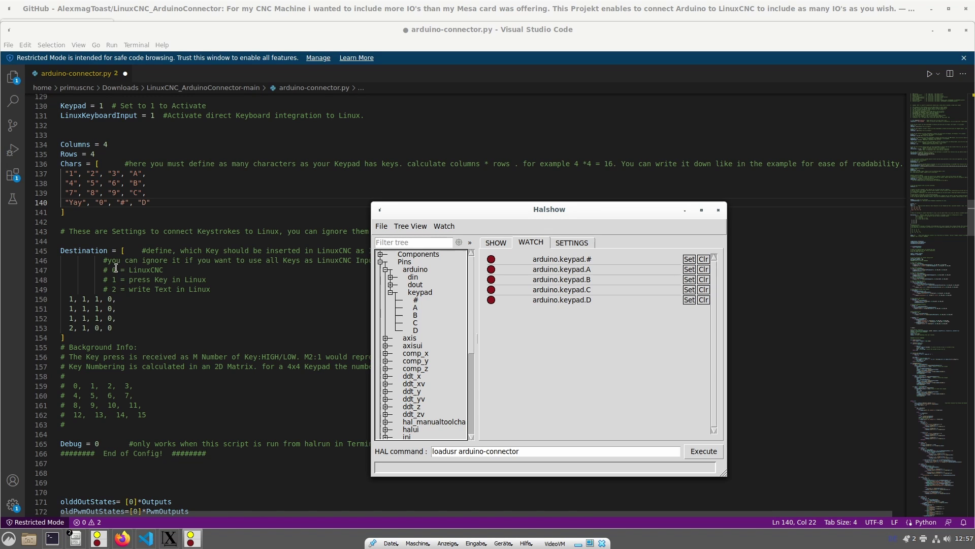
drag(112, 269, 173, 272)
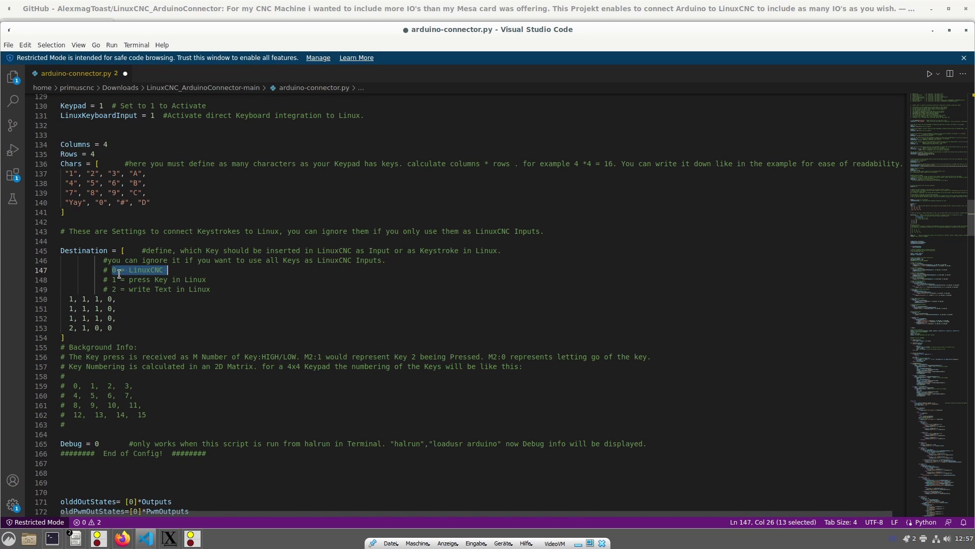
double_click(110, 299)
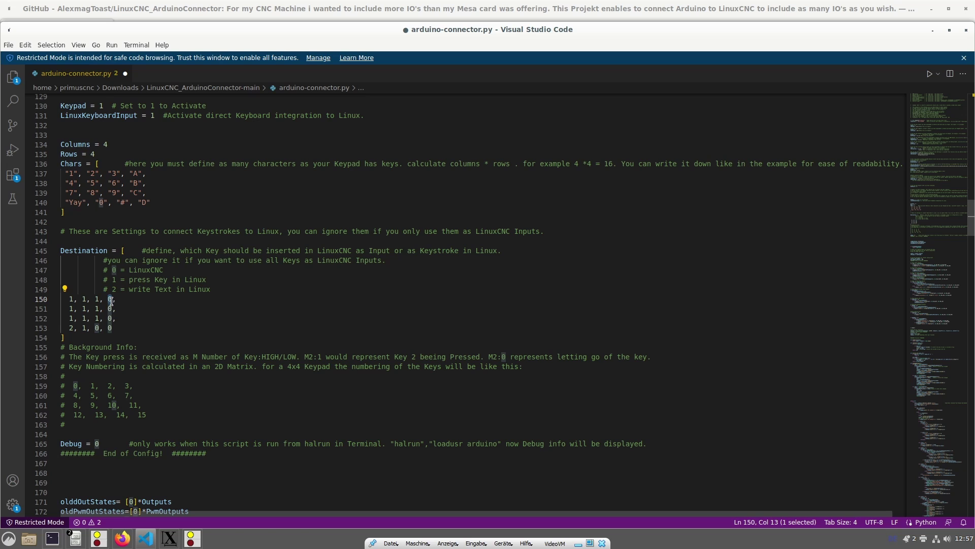
double_click(111, 308)
click(113, 279)
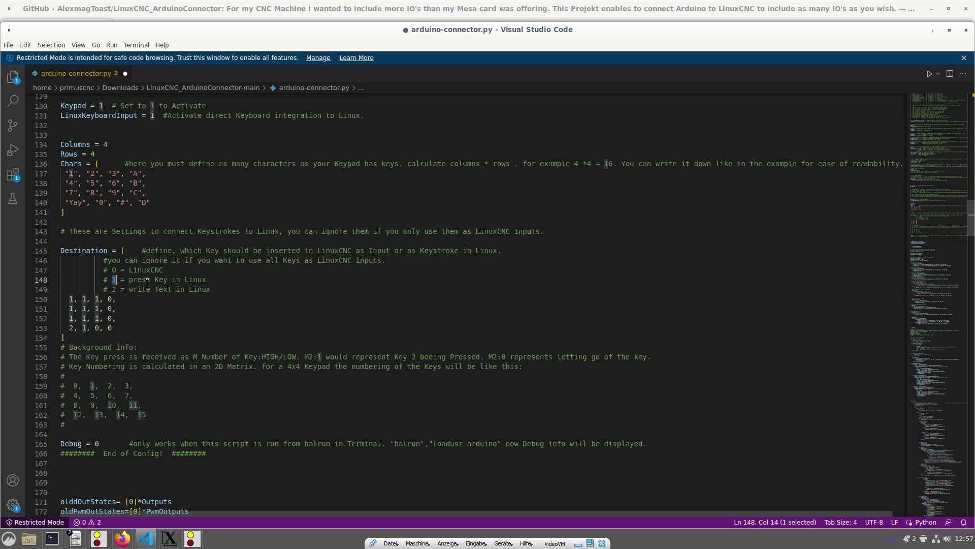
Step: Inspect the key labels on lines 137 and 140, leaving the caret after Yay
click(71, 173)
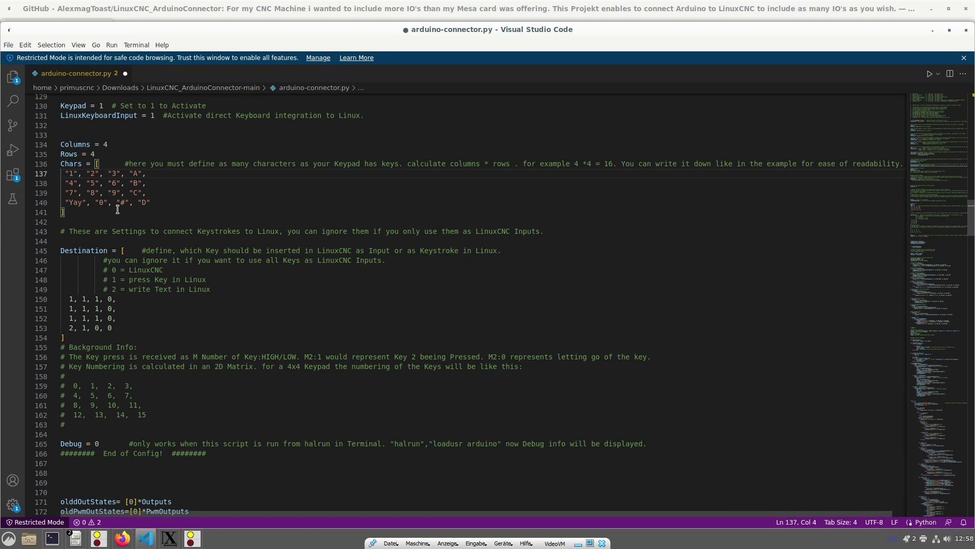
key(shift+Left)
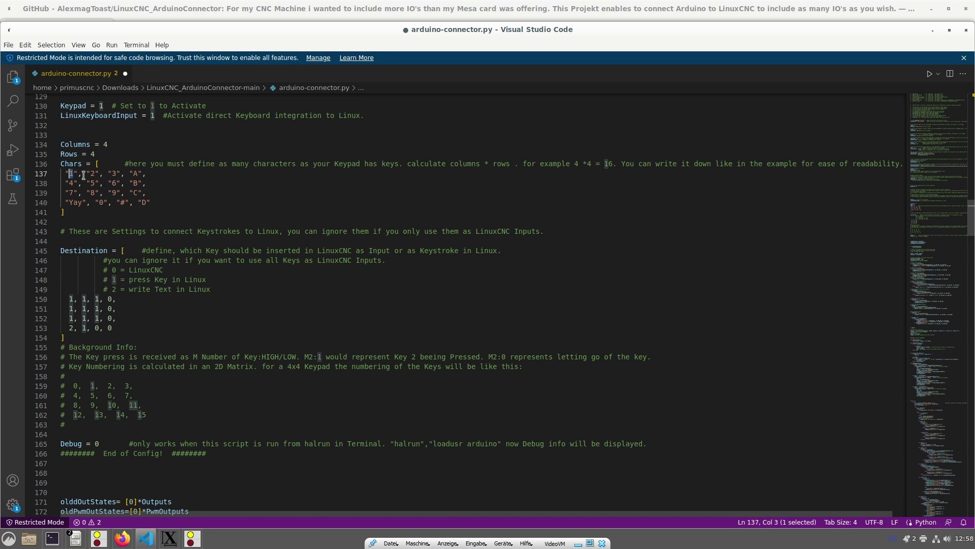
key(shift+alt+Right)
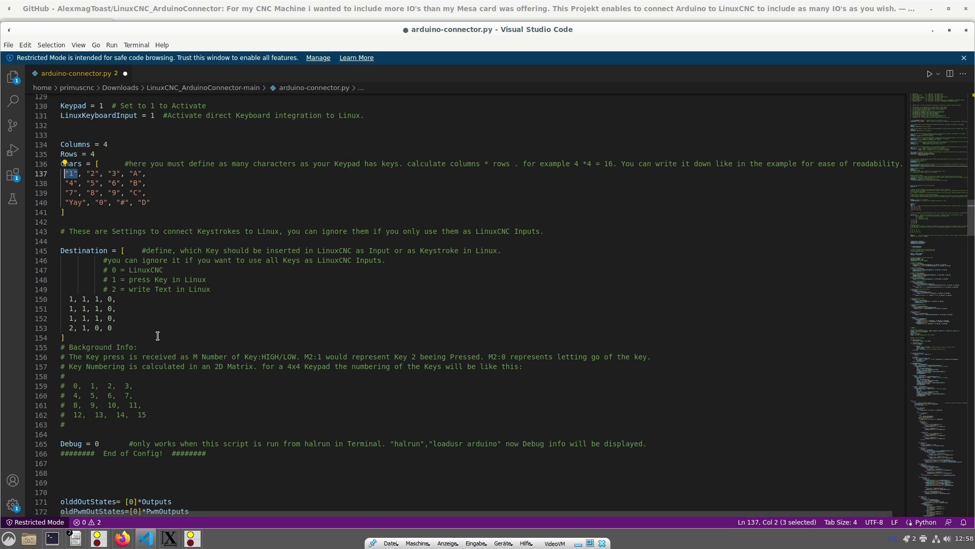
click(132, 308)
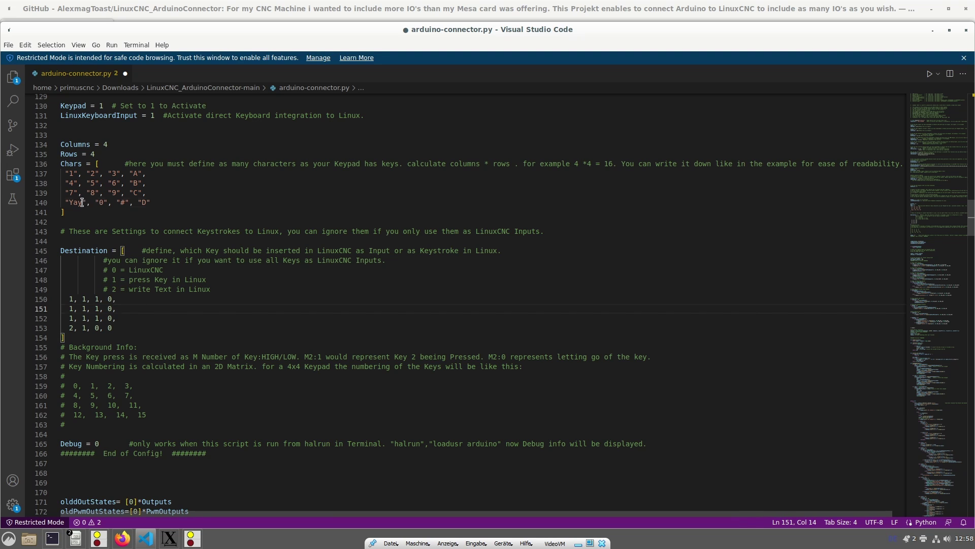
drag(82, 203, 68, 202)
click(182, 266)
drag(81, 202, 72, 203)
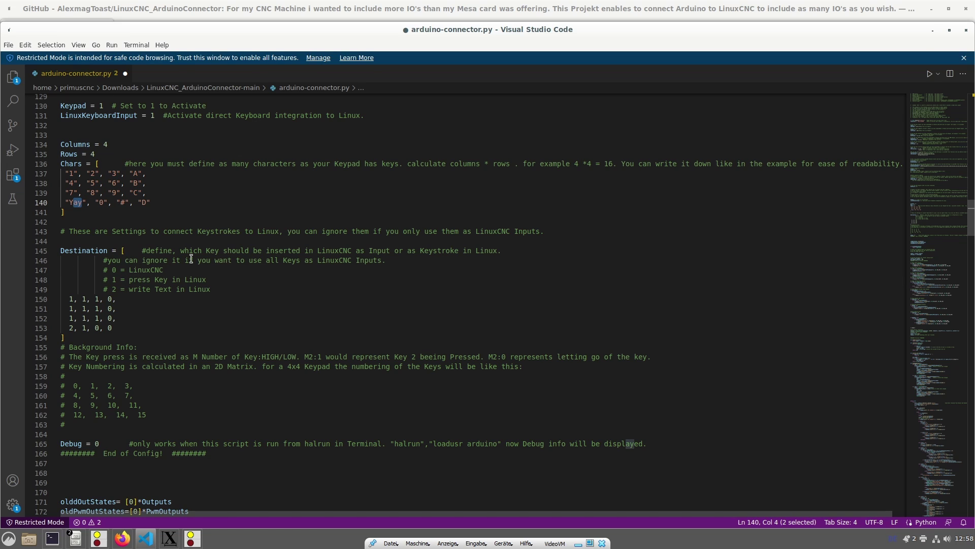
click(81, 202)
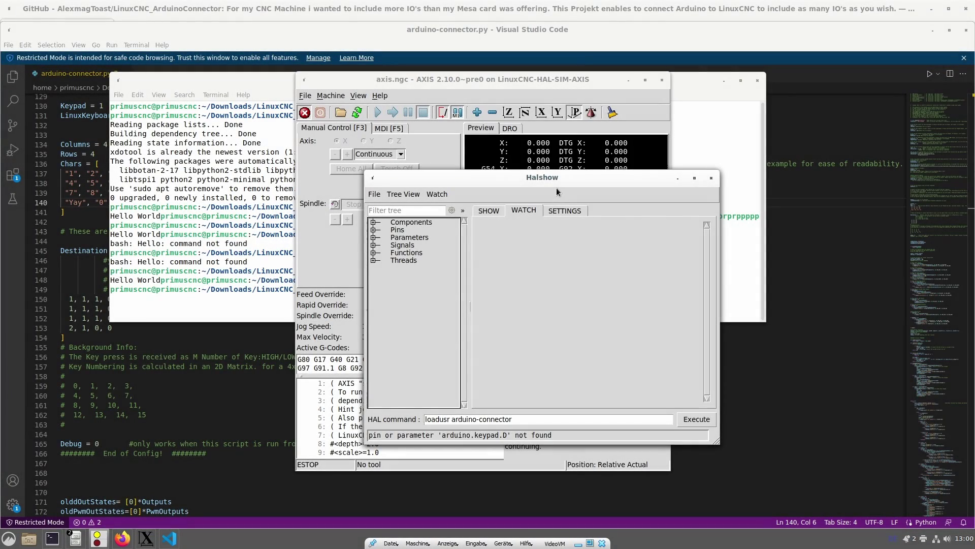
Step: Rearrange the AXIS and Halshow windows side by side and minimize the terminal
drag(555, 179, 719, 91)
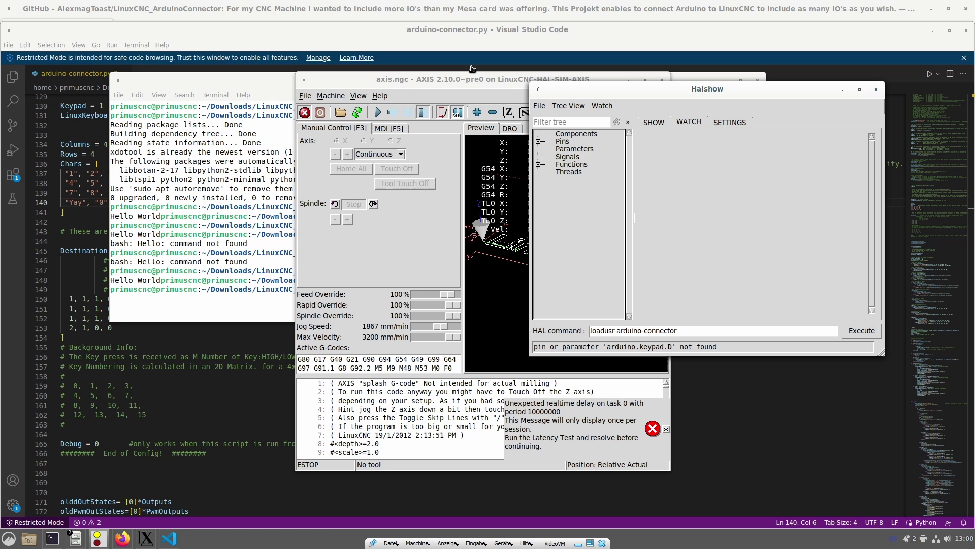
drag(438, 83, 209, 79)
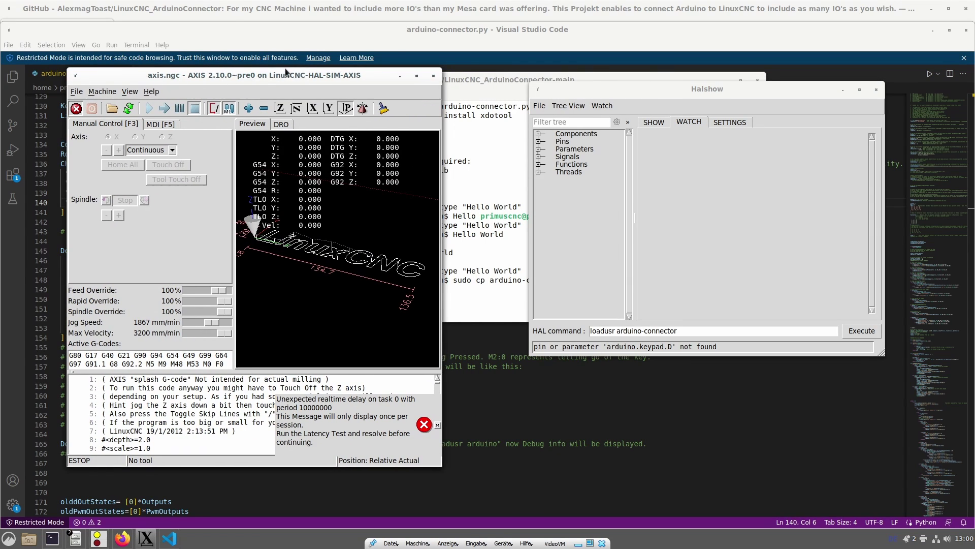
drag(354, 85, 564, 87)
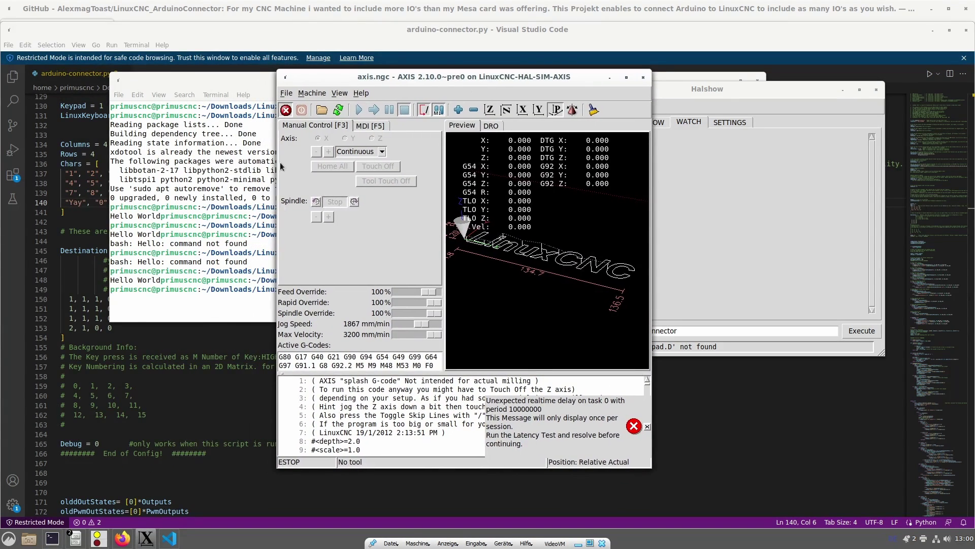
click(257, 82)
click(724, 82)
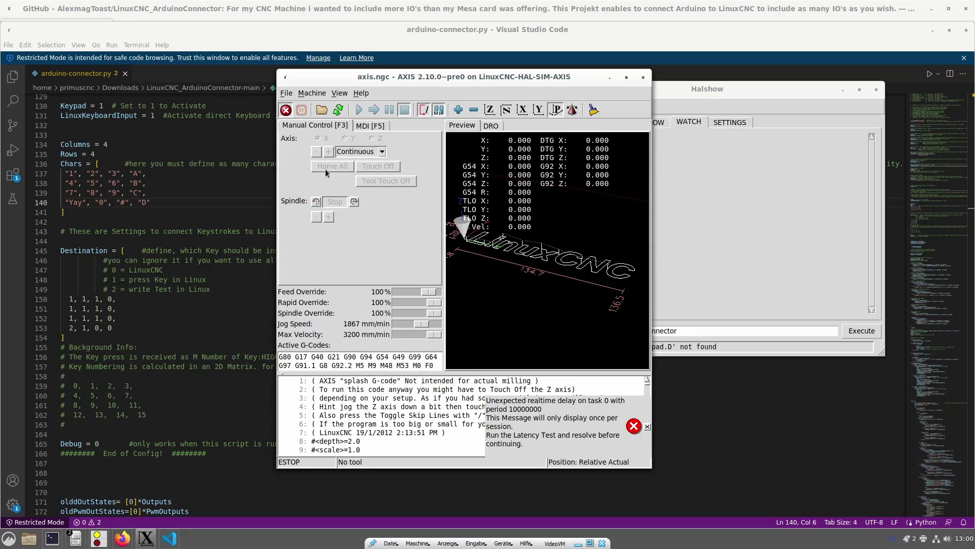
drag(382, 78, 287, 73)
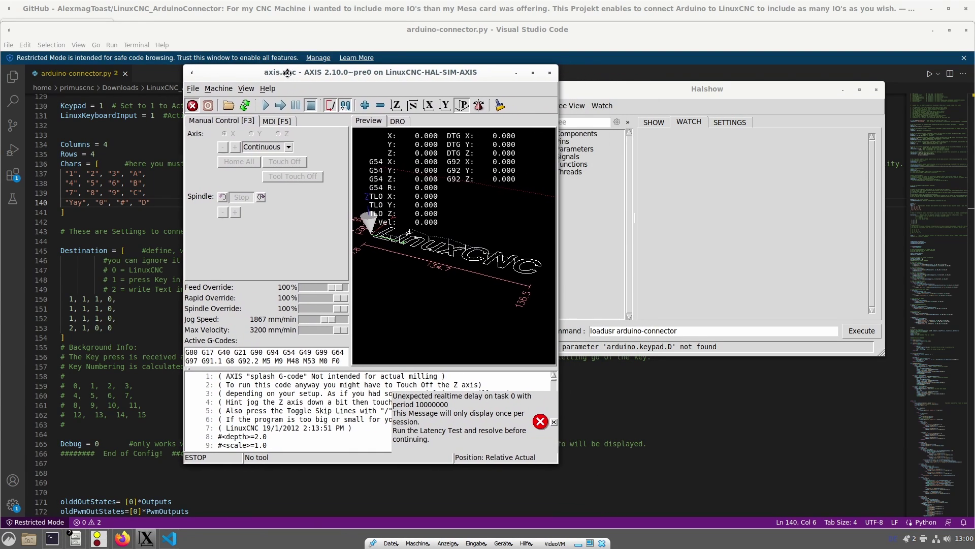
click(691, 129)
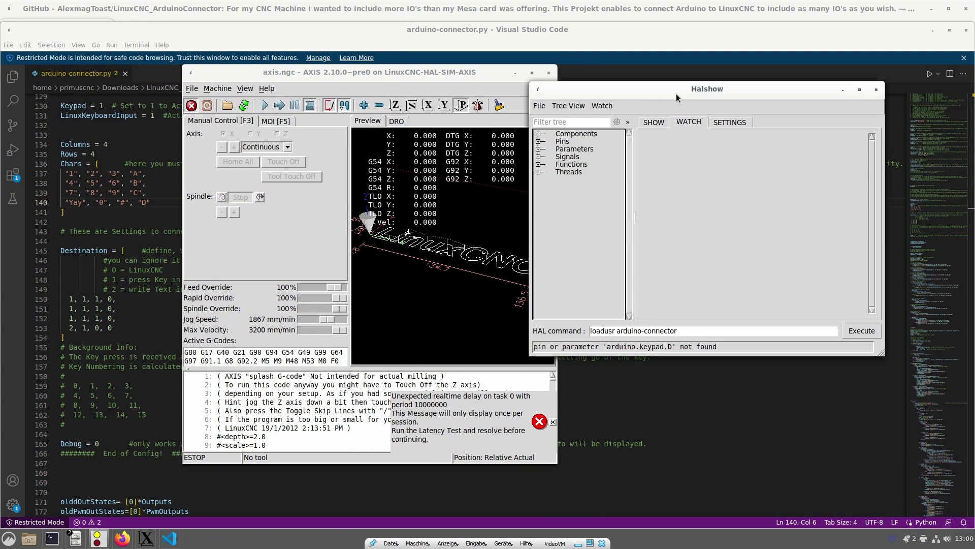
drag(676, 94, 723, 80)
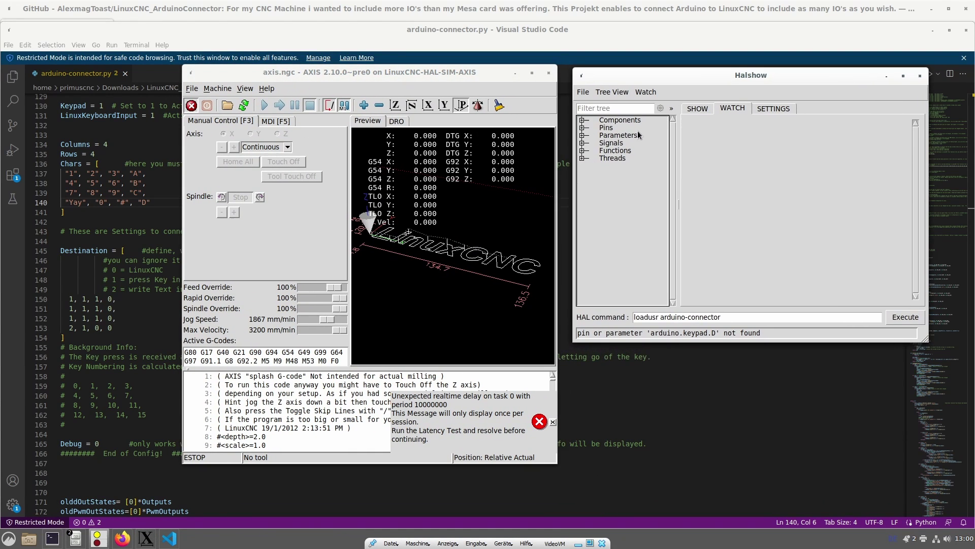
click(584, 128)
click(587, 135)
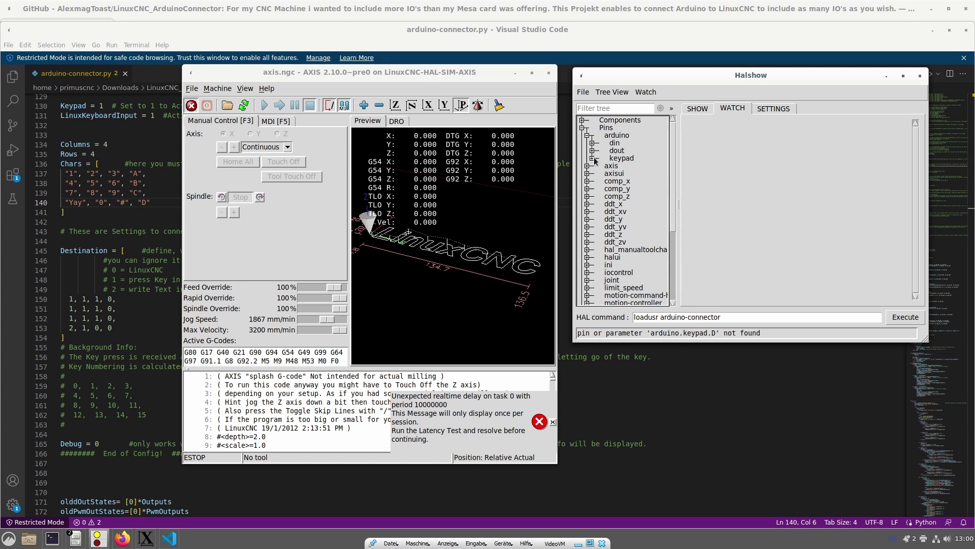
click(593, 158)
click(617, 166)
click(617, 173)
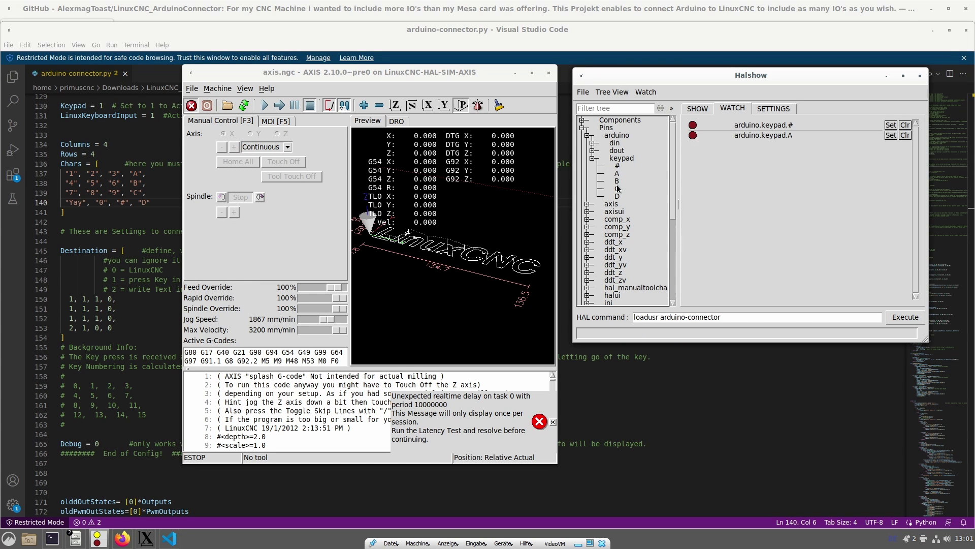
click(617, 181)
click(617, 188)
click(617, 197)
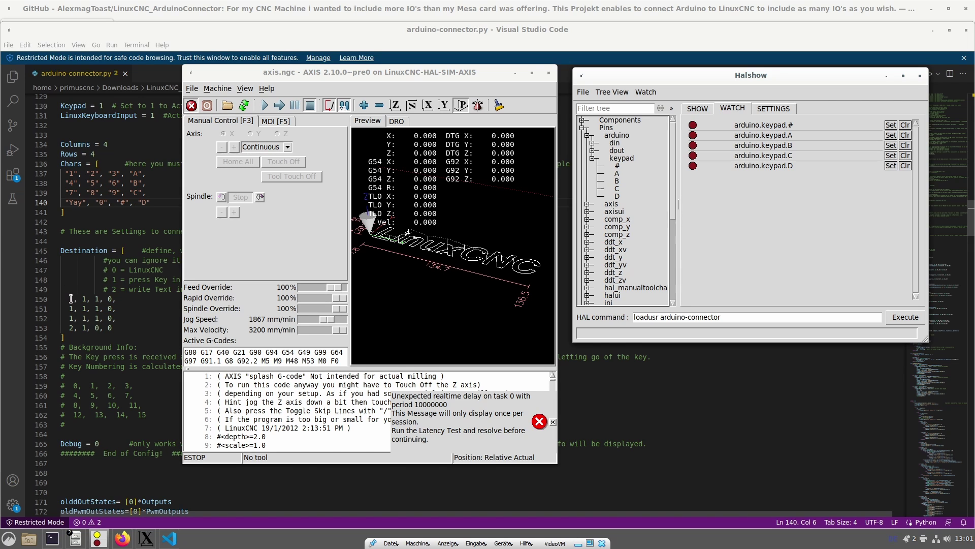
drag(70, 299, 113, 328)
click(117, 308)
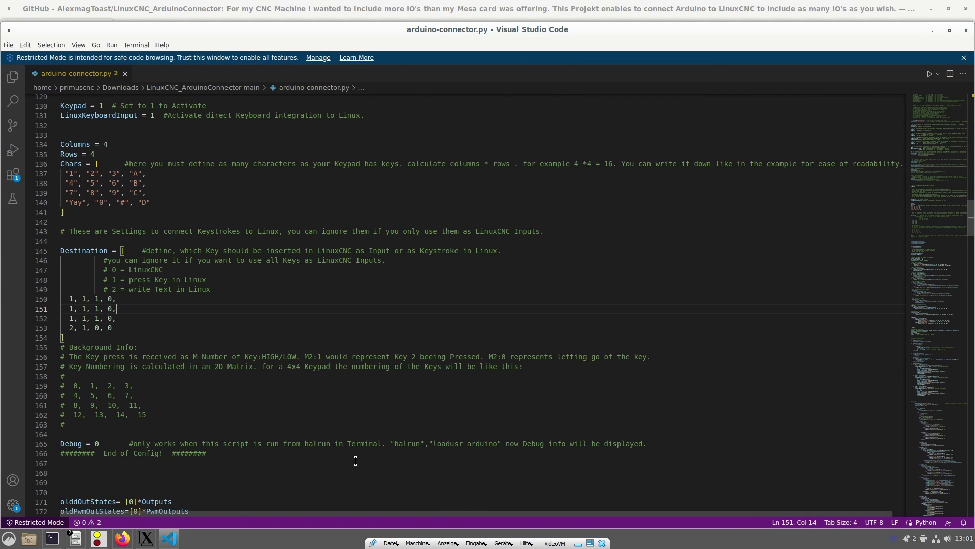
click(146, 539)
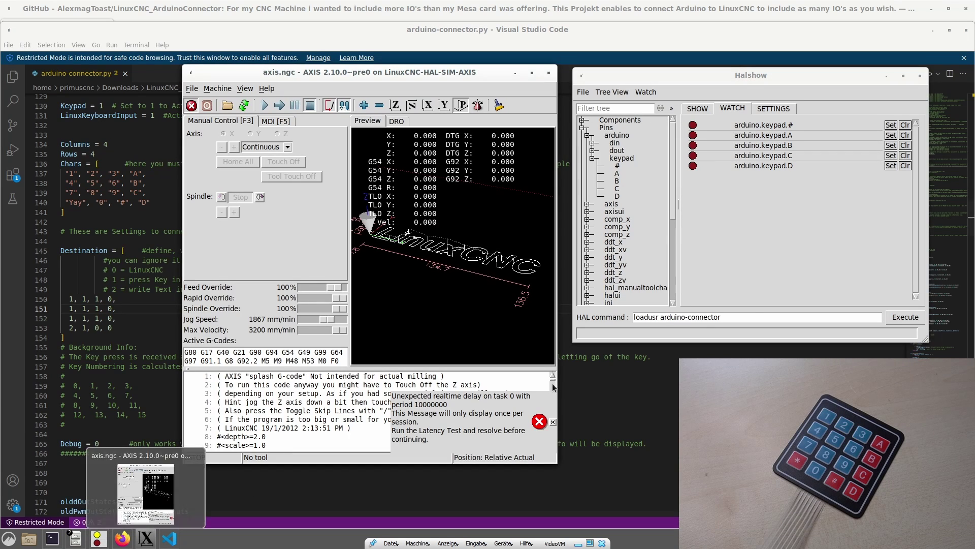
triple_click(755, 317)
key(BackSpace)
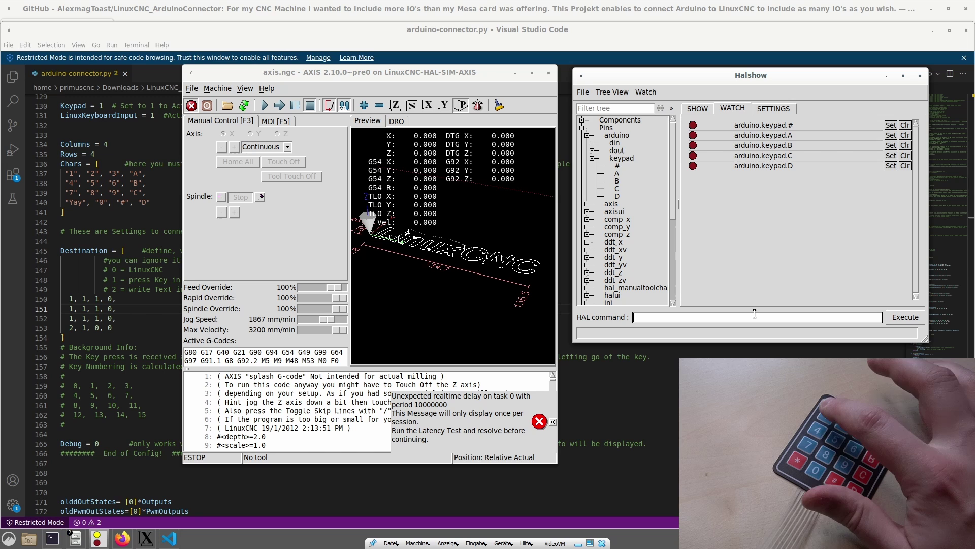
text(12)
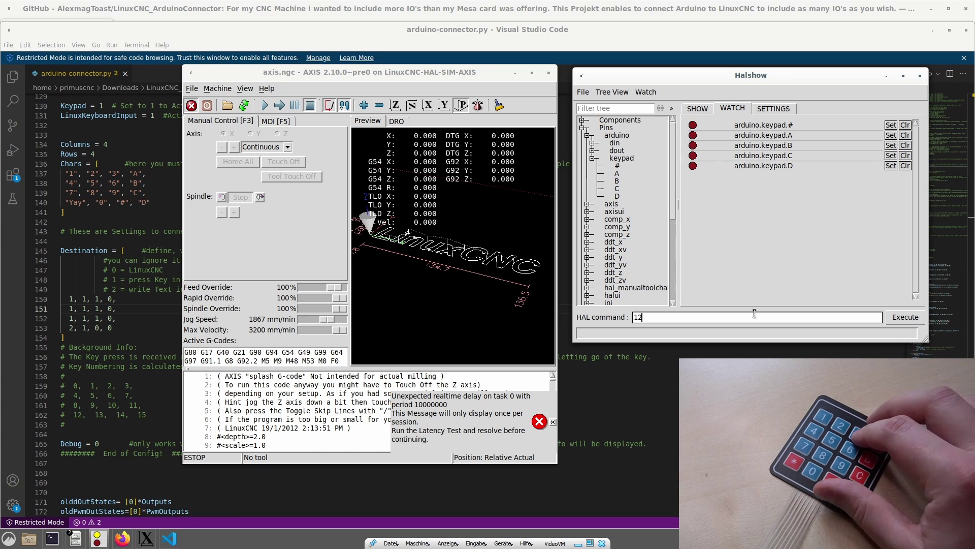
text(345)
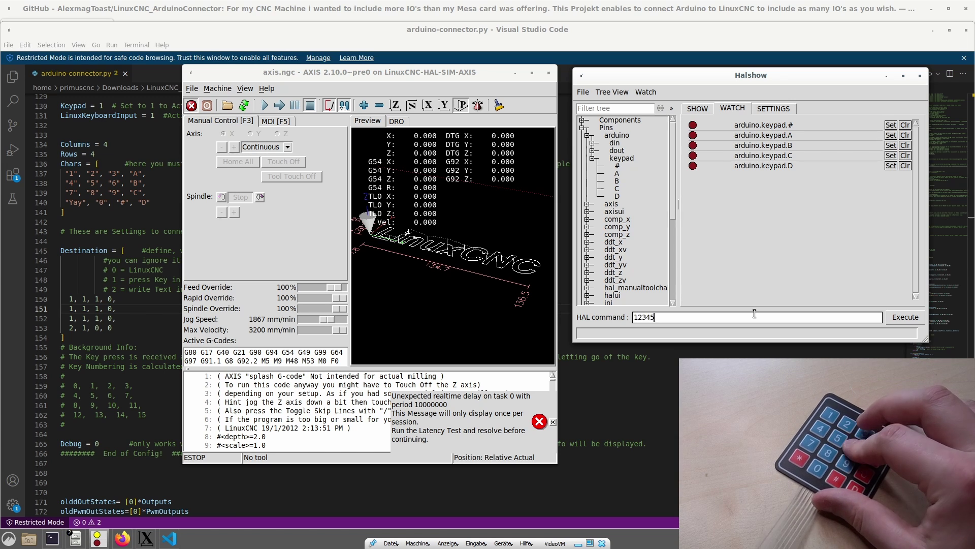
text(6789)
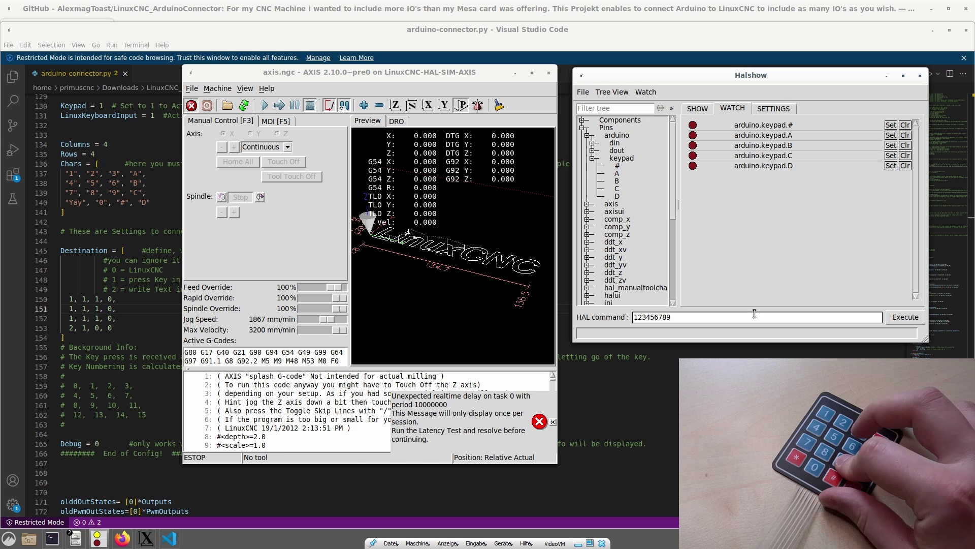
text(11)
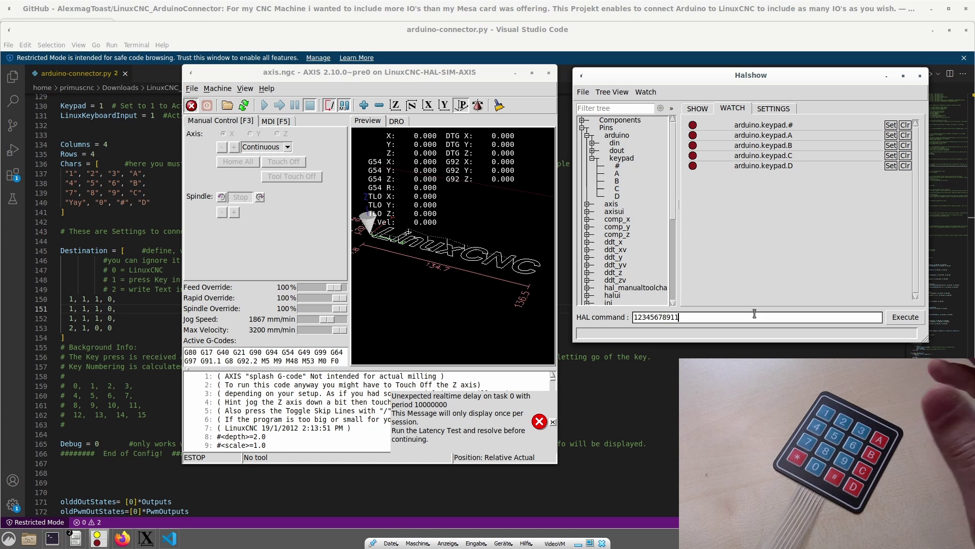
key(BackSpace)
key(Return)
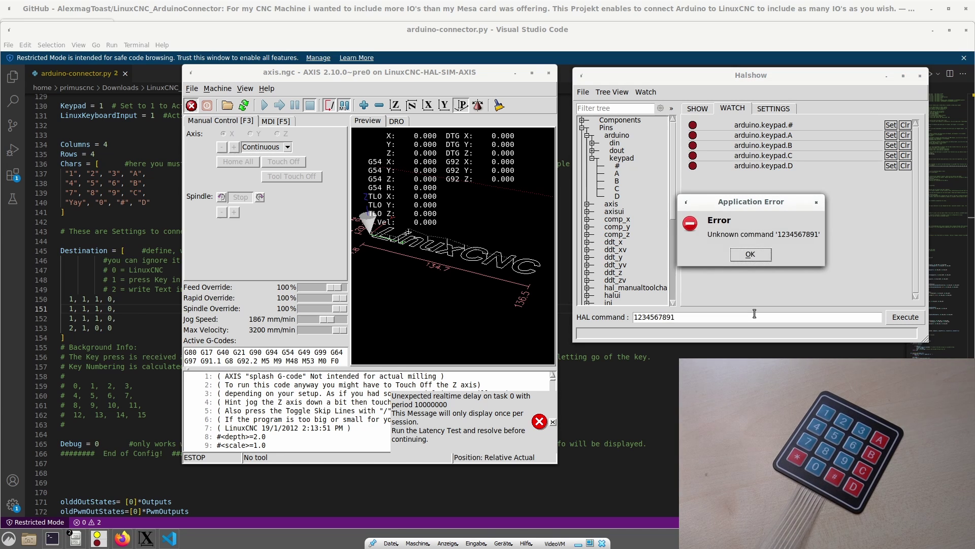
click(750, 254)
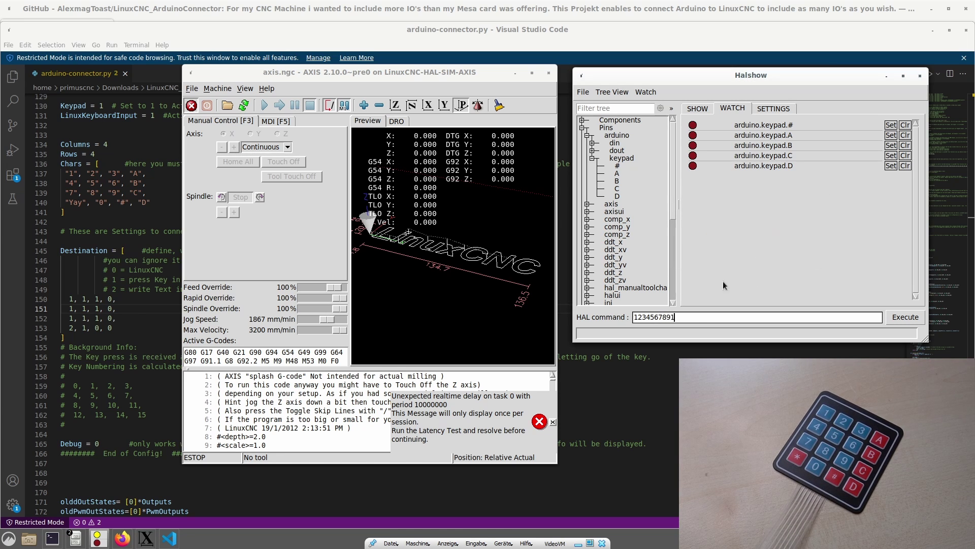
double_click(696, 319)
key(BackSpace)
Step: Enter Yay from the keypad over the 2 in the last Destination row
drag(87, 202, 59, 205)
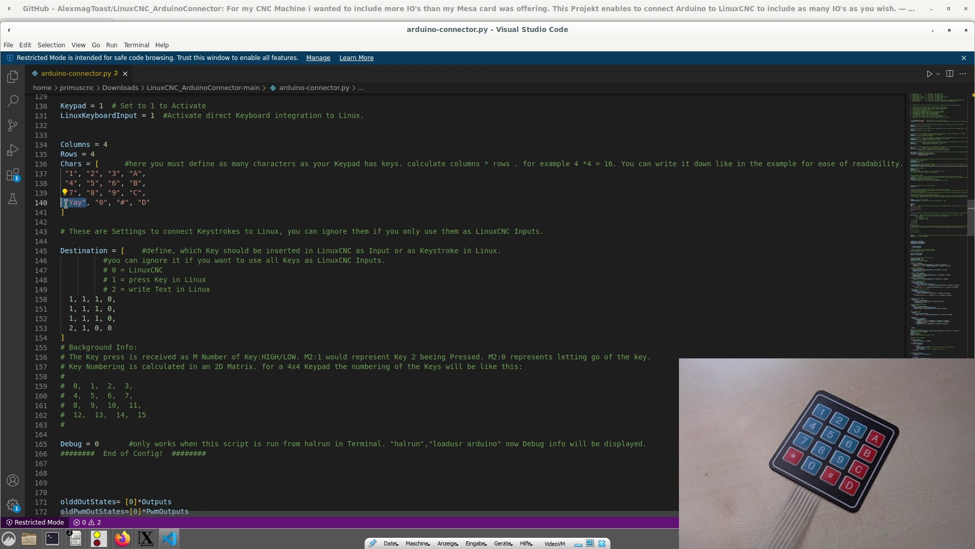
click(85, 202)
double_click(74, 325)
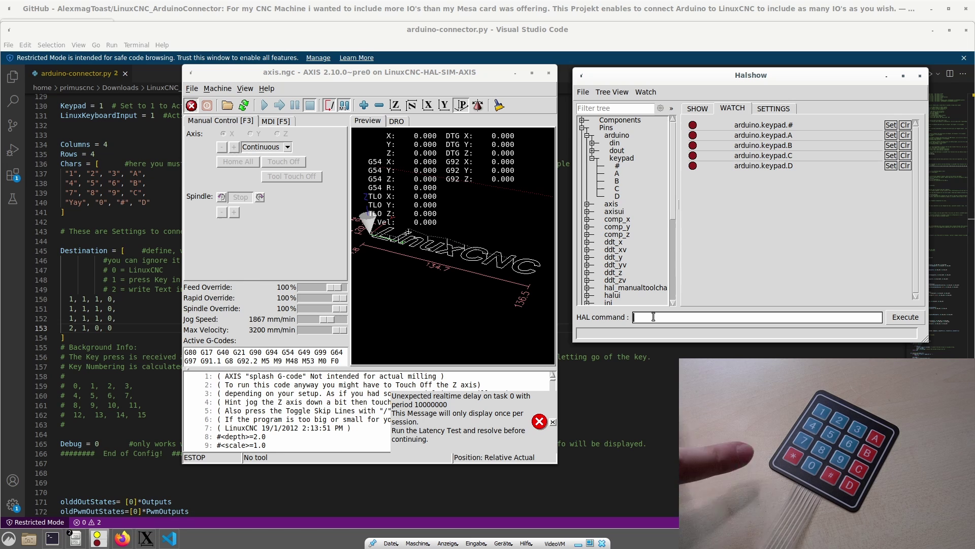
text(Yay)
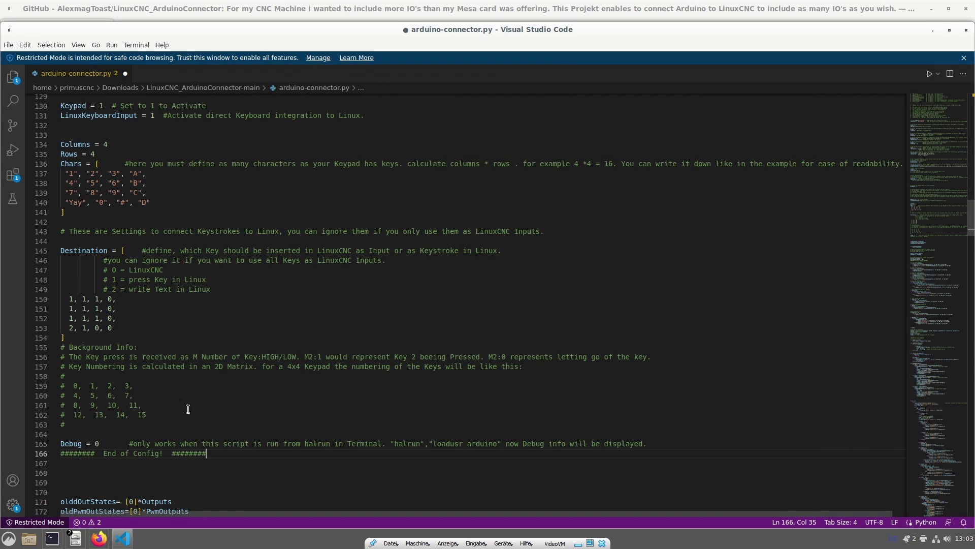
Step: Change the line 140 Chars entries from 'Yay' to 'M6 T' and from '#' to 'M'
drag(83, 203, 70, 203)
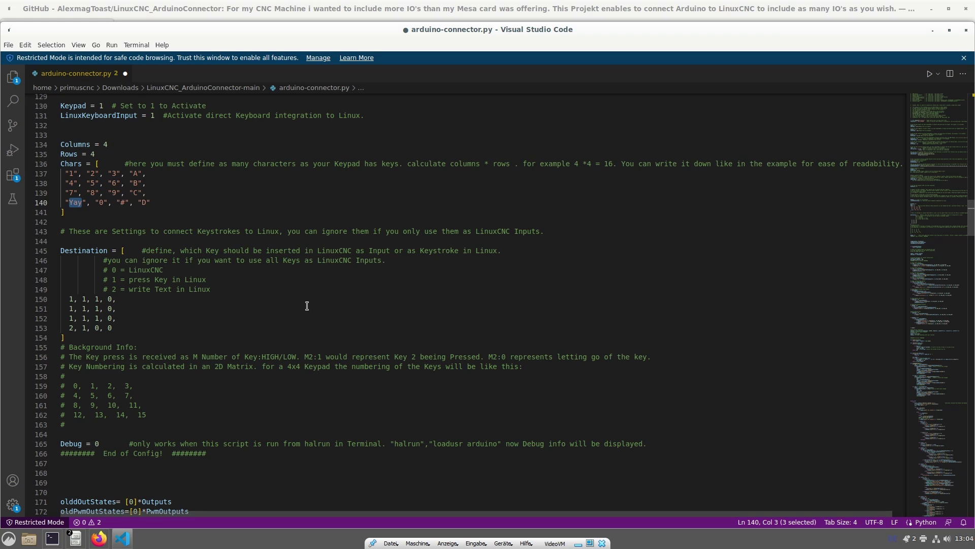
text(M)
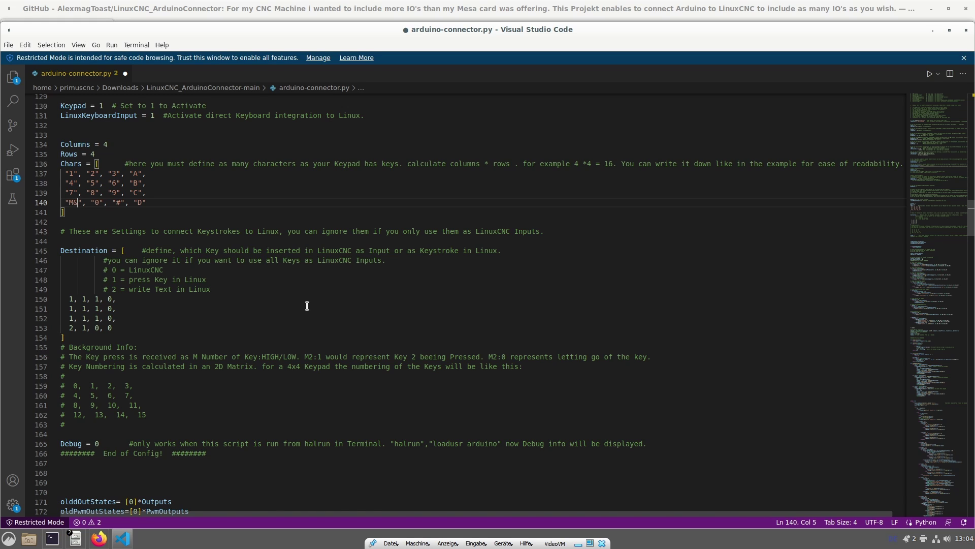
text(6 T)
drag(130, 201, 125, 201)
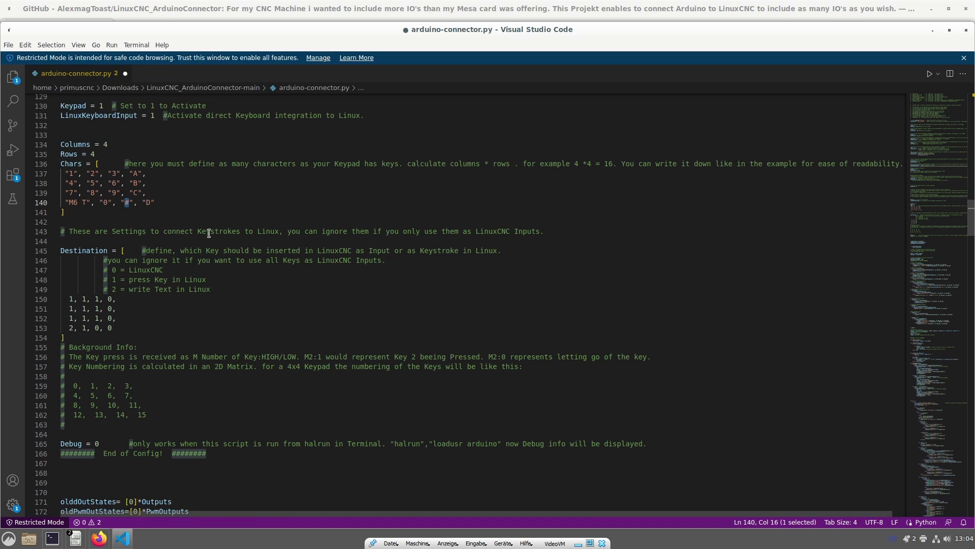
text(M)
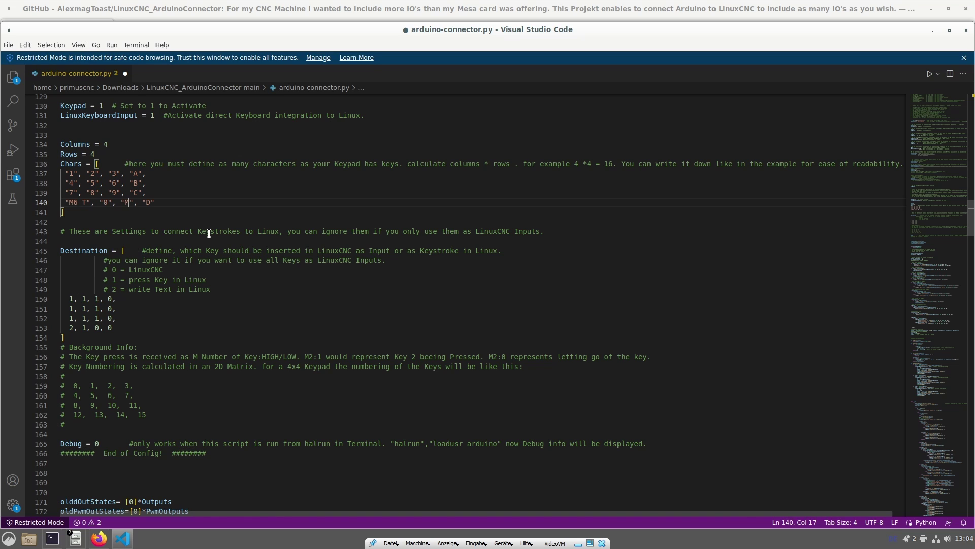
Step: Edit the last Destination row on line 153 to read 2, 1, 1, 0
click(98, 328)
key(BackSpace)
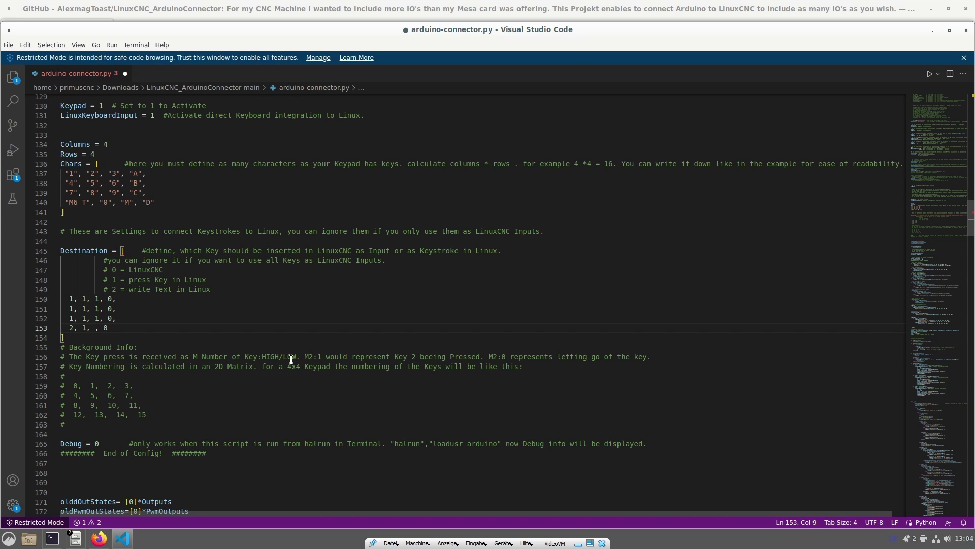
text(1)
double_click(71, 328)
text(2)
Step: Save arduino-connector.py with Ctrl+S
drag(90, 200, 71, 202)
click(119, 214)
click(254, 349)
key(ctrl+s)
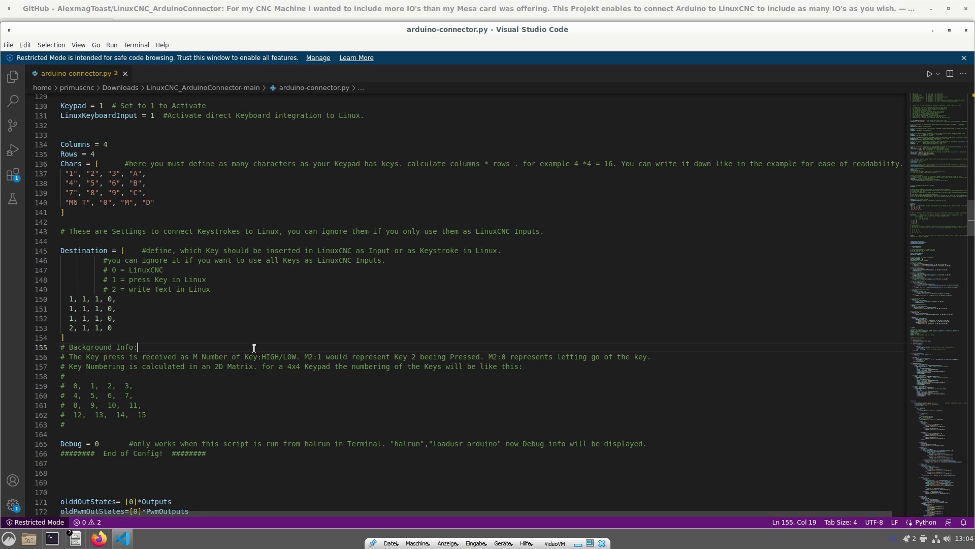
Step: Recopy the script to /usr/bin/arduino-connector with sudo cp and launch LinuxCNC from the CNC menu
click(53, 538)
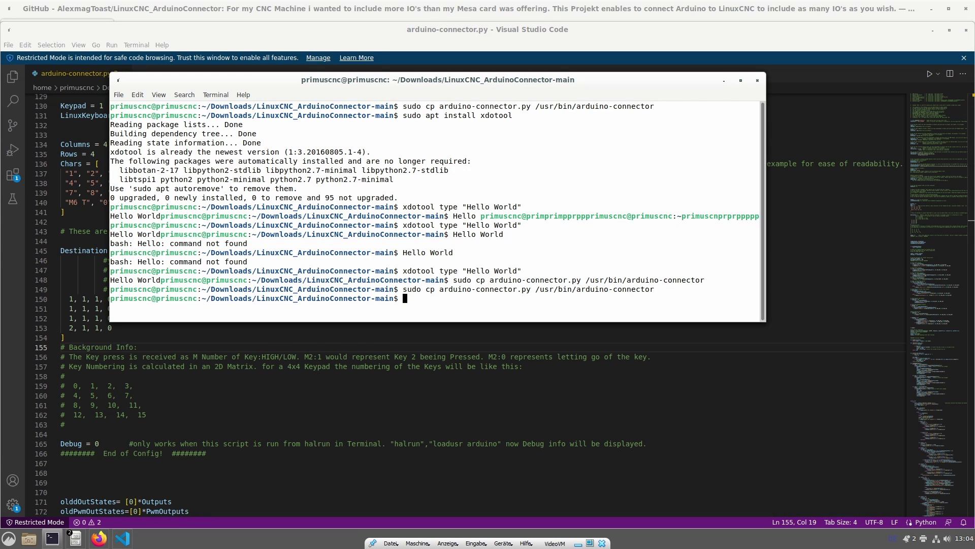
key(Up)
key(Return)
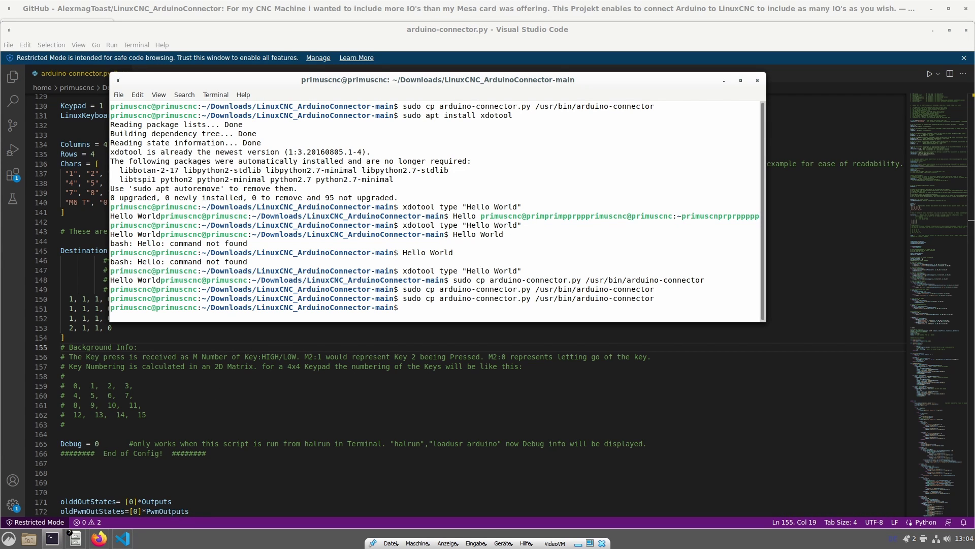
click(8, 538)
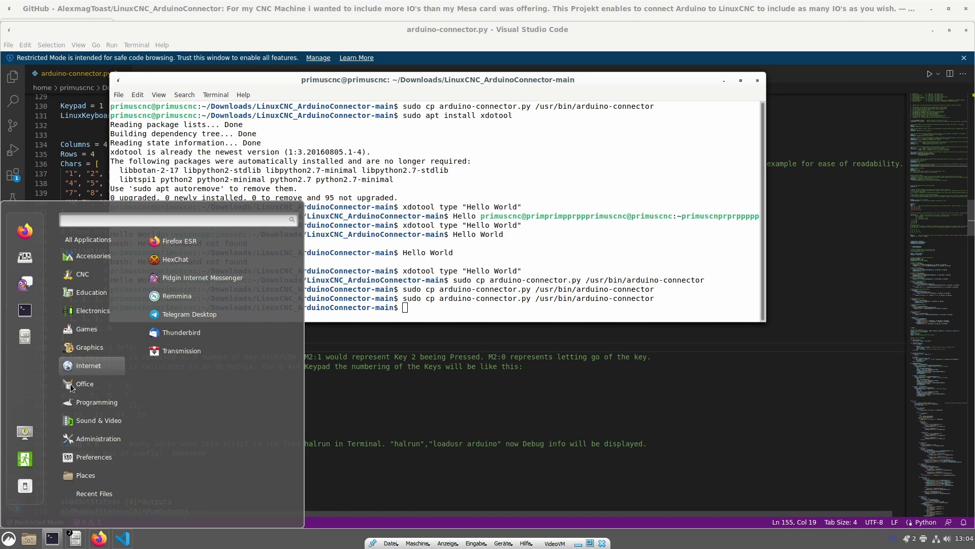
click(82, 274)
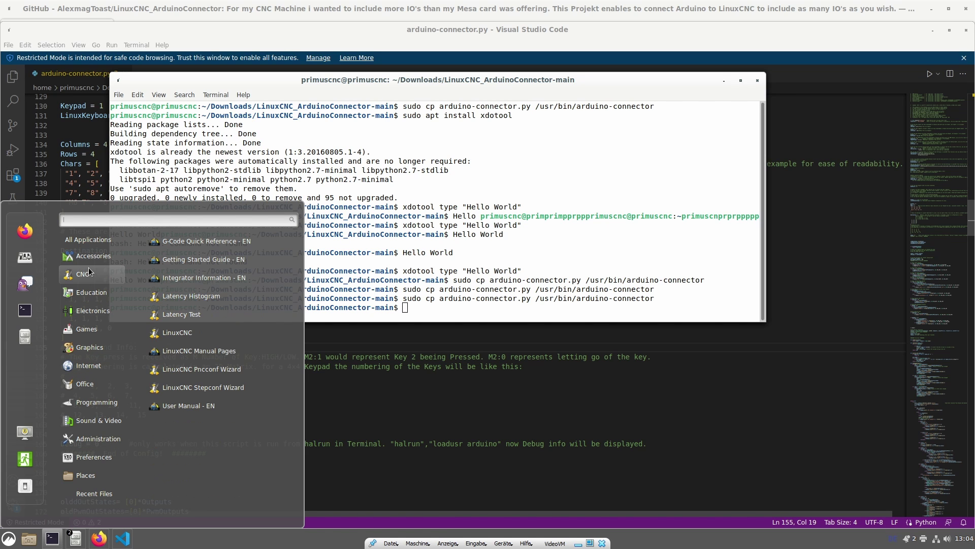
click(218, 333)
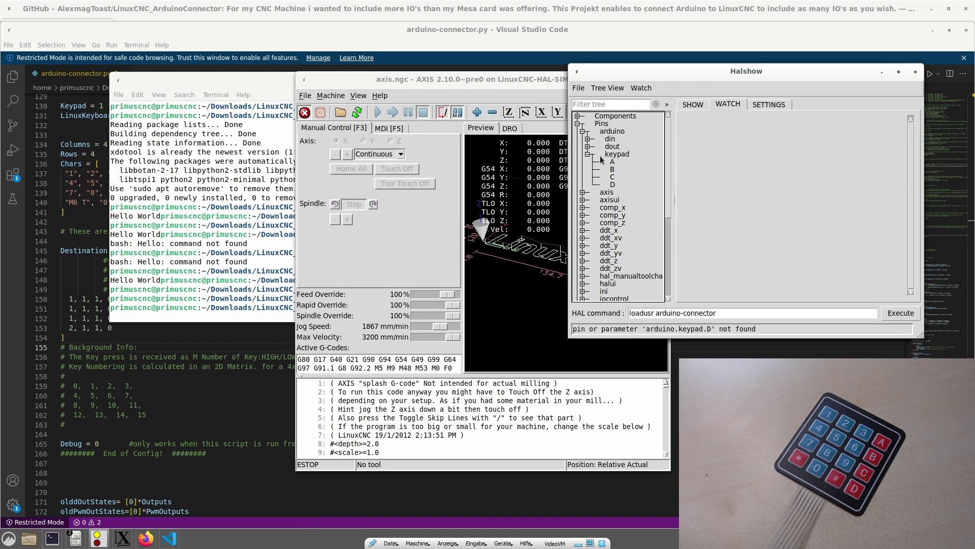
click(612, 162)
click(612, 169)
click(612, 177)
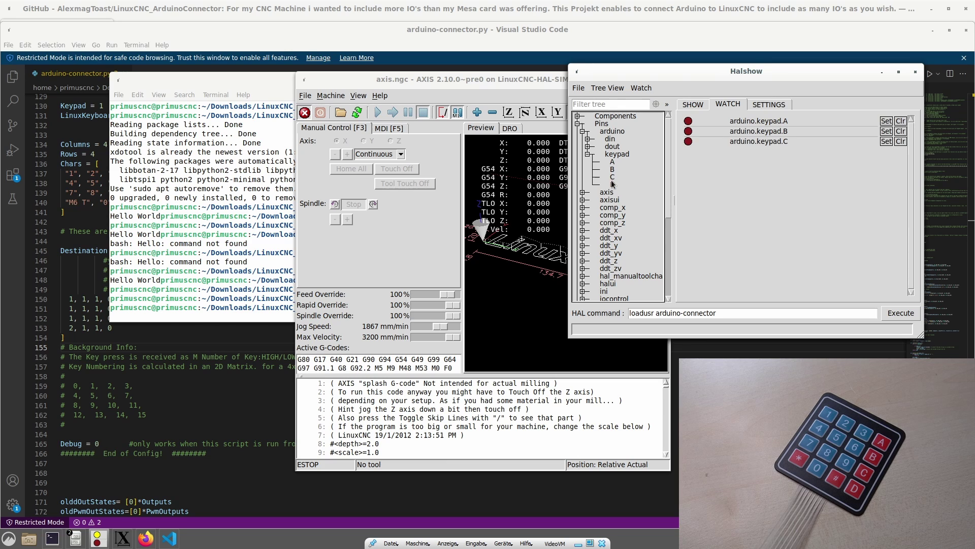
click(612, 184)
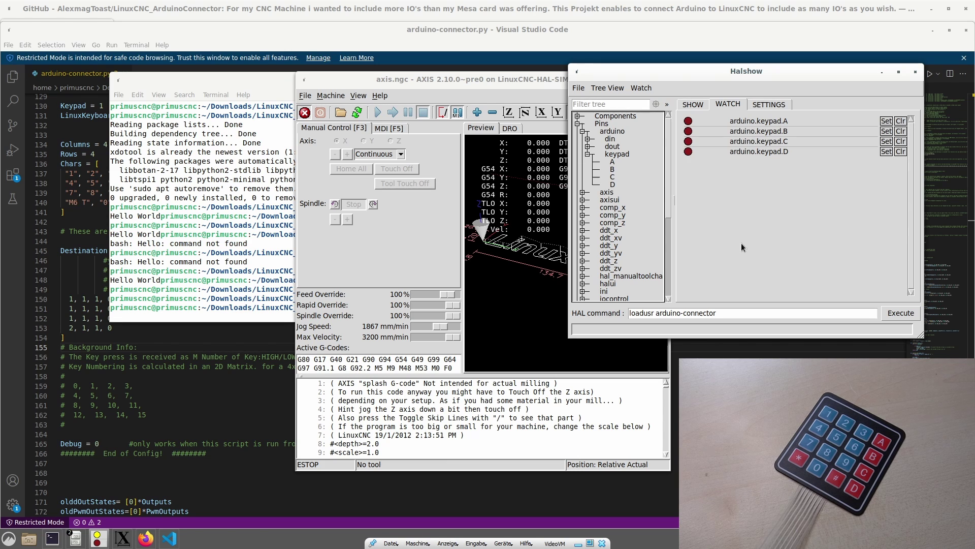
Step: In AXIS, open the MDI tab, reset the E-stop and turn the machine on
click(504, 83)
click(400, 130)
click(305, 112)
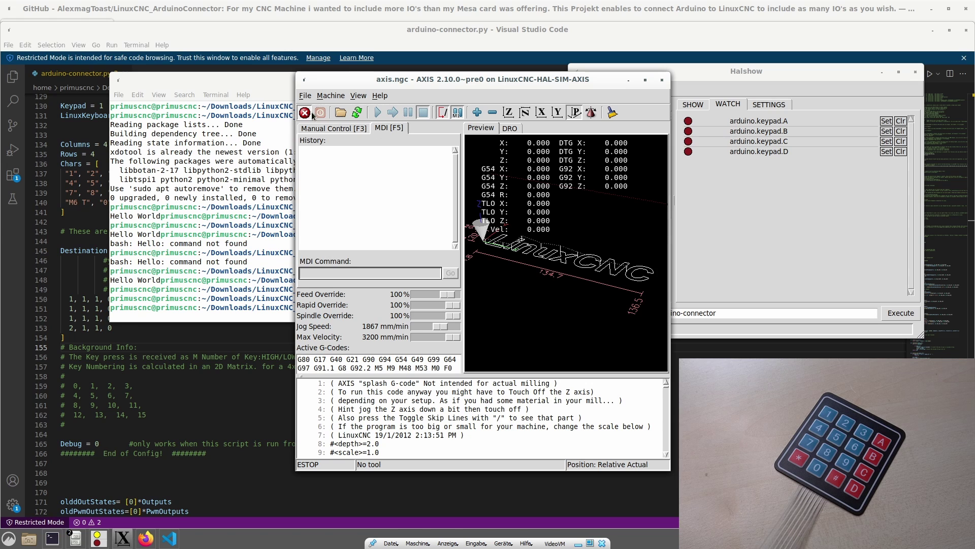
click(320, 112)
Step: Submit the MDI commands M6 T2 and M122225 from the keypad
click(343, 274)
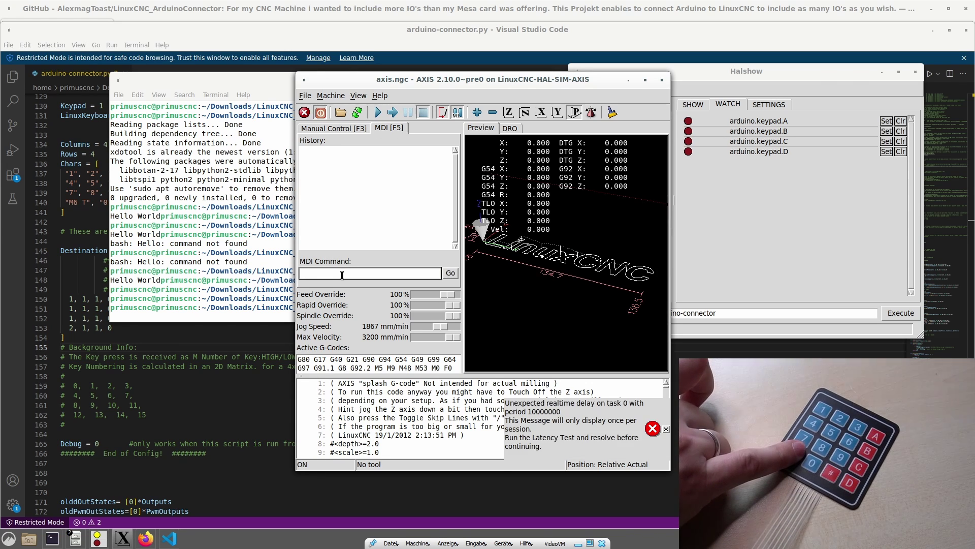
text(M6 T)
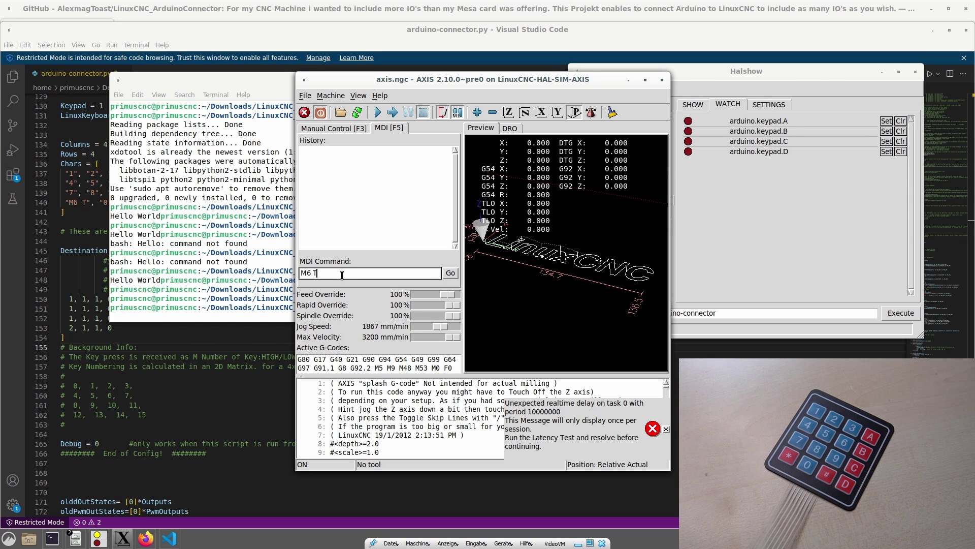
text(2)
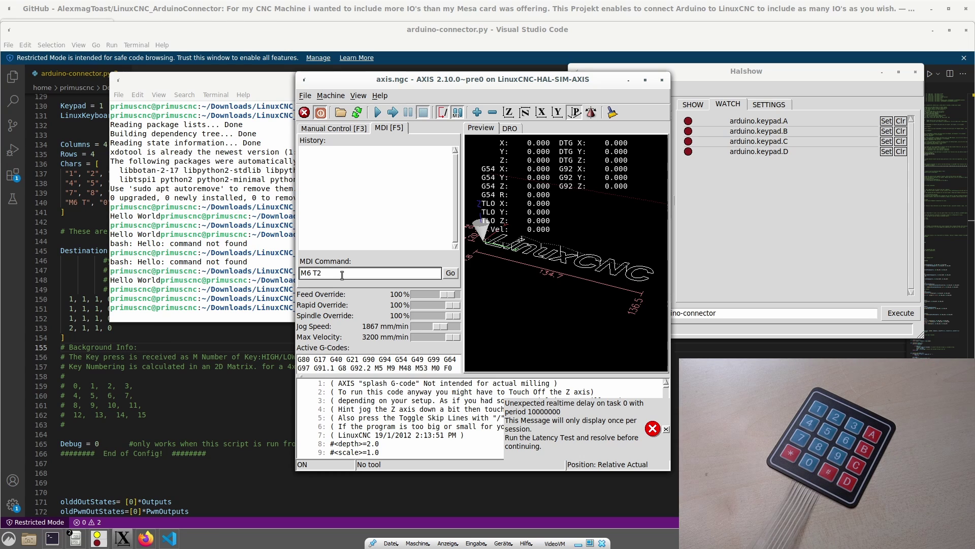
click(441, 271)
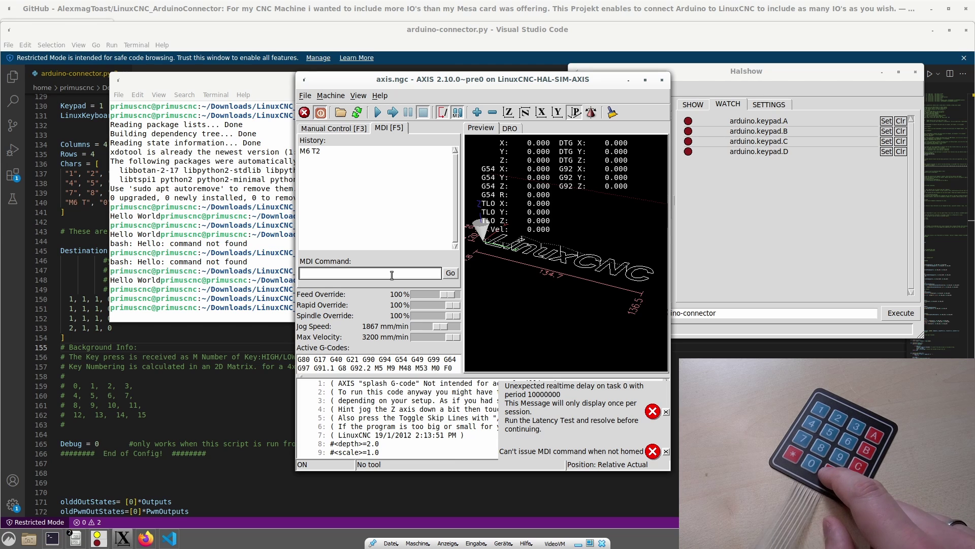
text(M1)
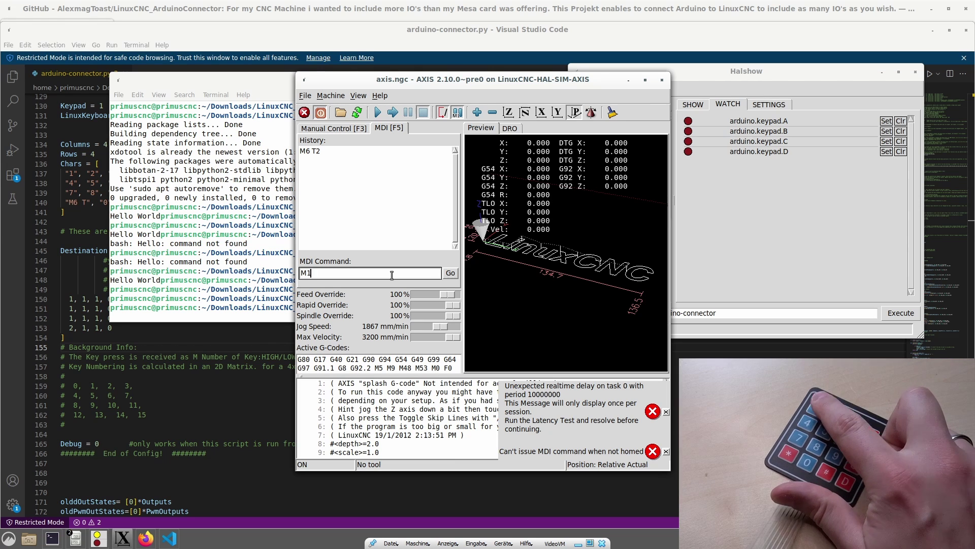
text(22225)
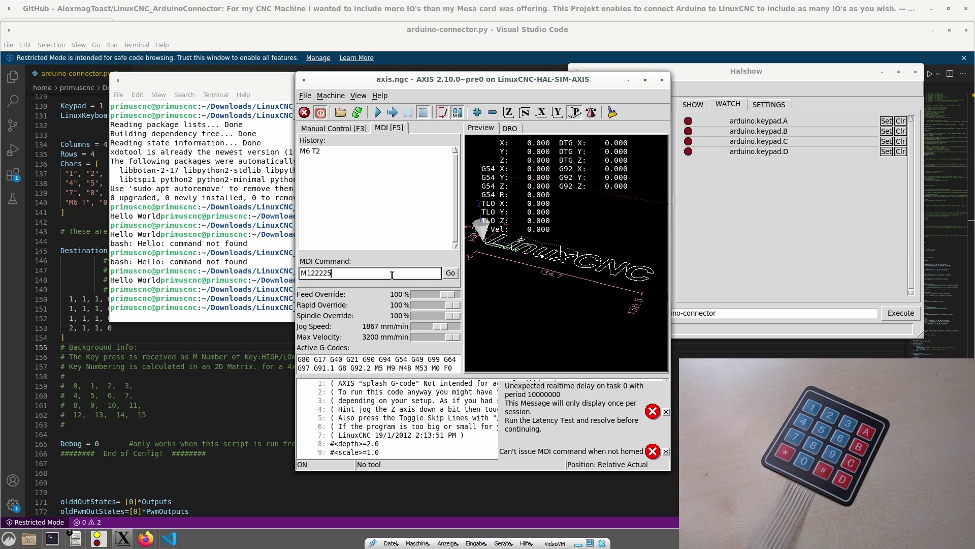
double_click(367, 272)
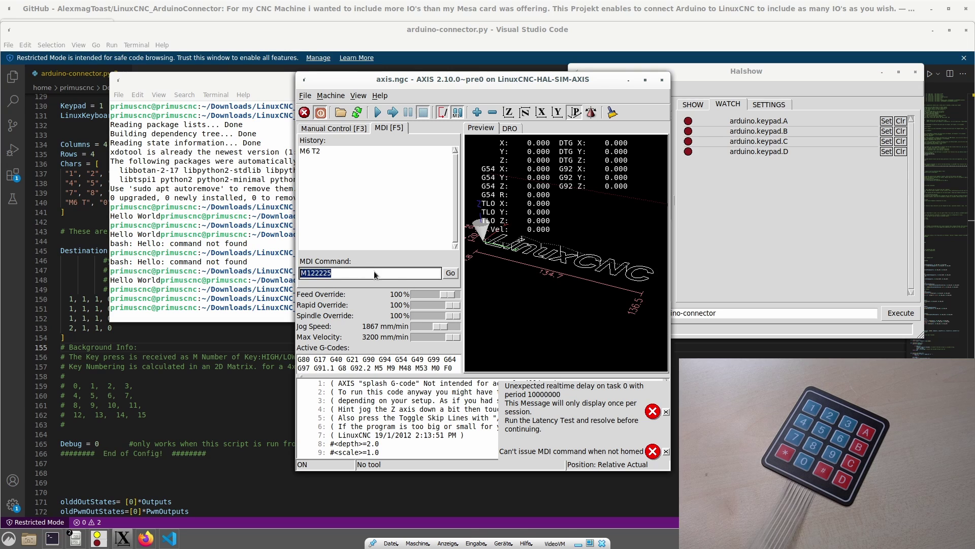
click(357, 272)
click(447, 278)
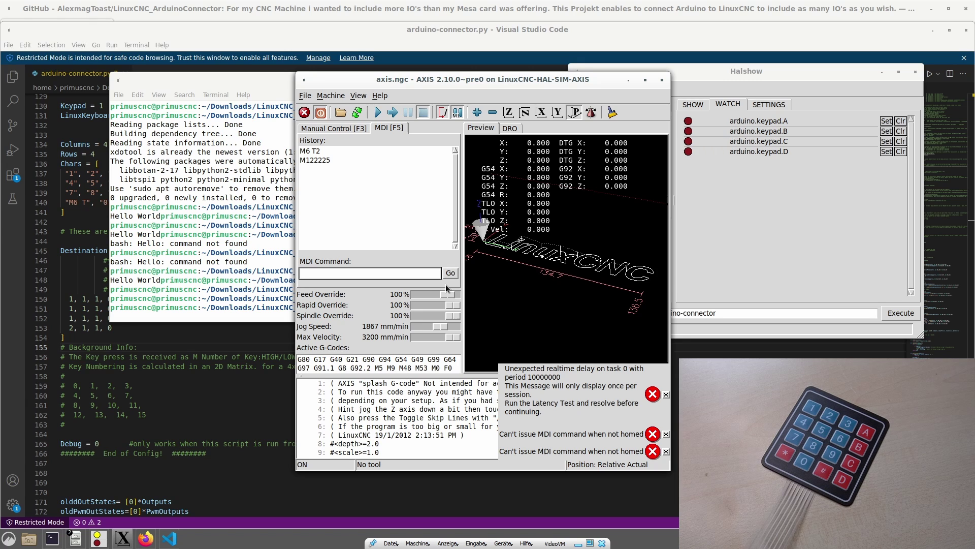
Step: Rename the D key's character on line 140 to 'Return' and save the file
click(175, 357)
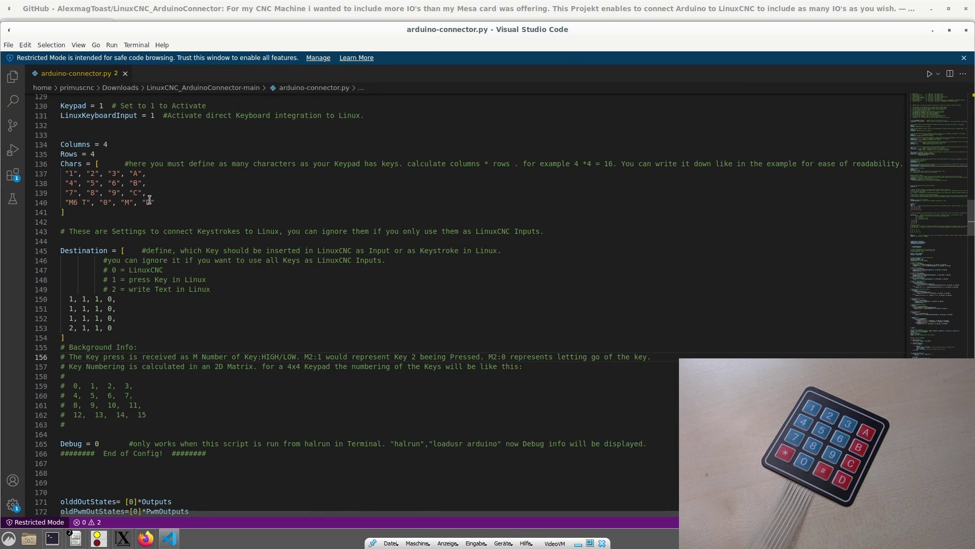
click(150, 203)
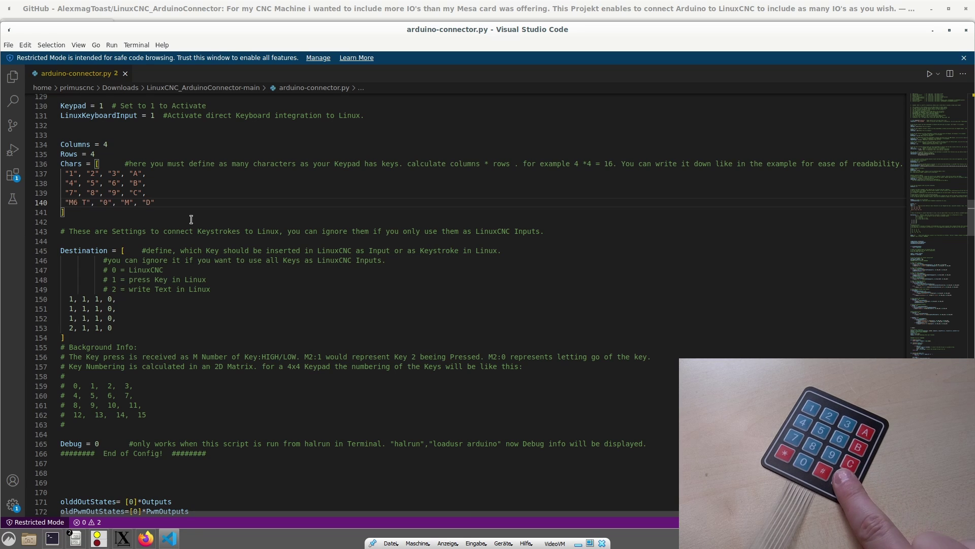
click(187, 210)
double_click(149, 203)
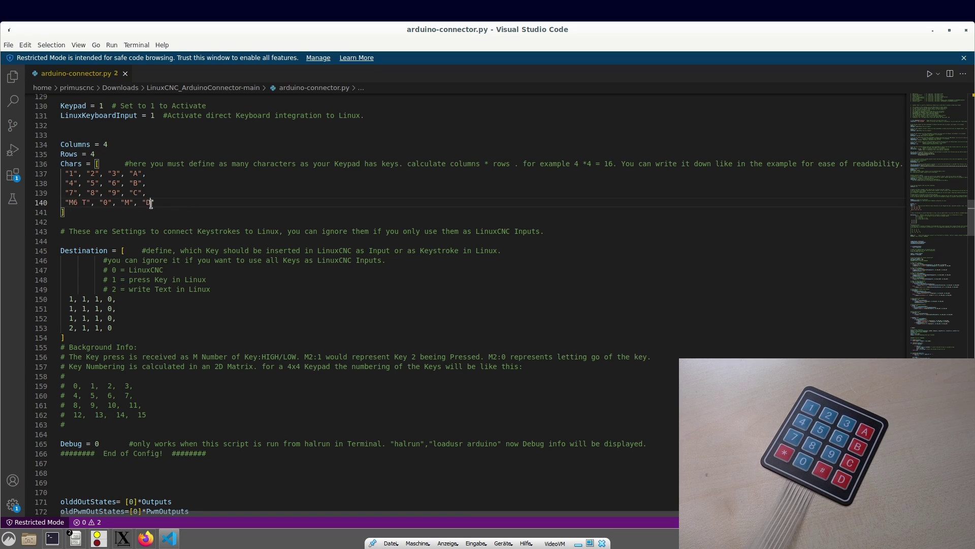
text(R)
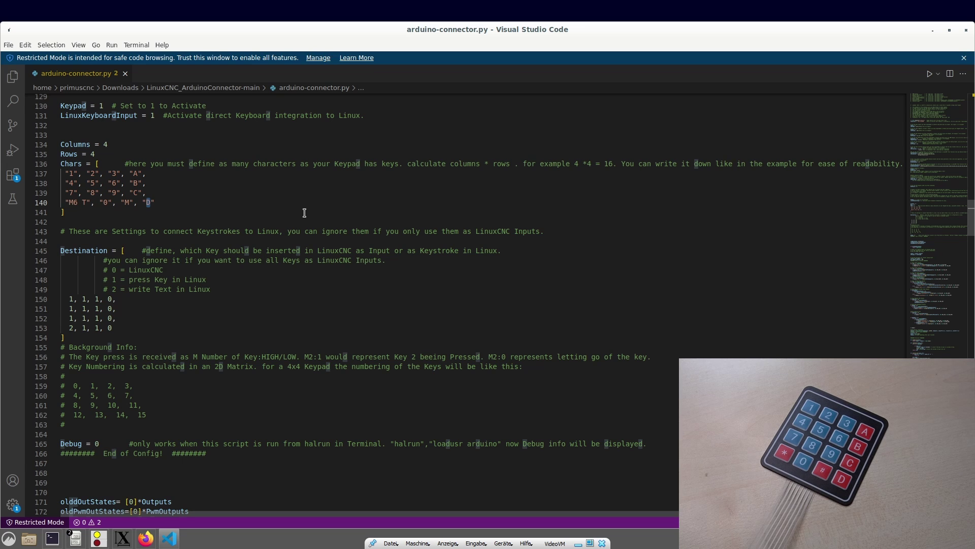
text(eturn)
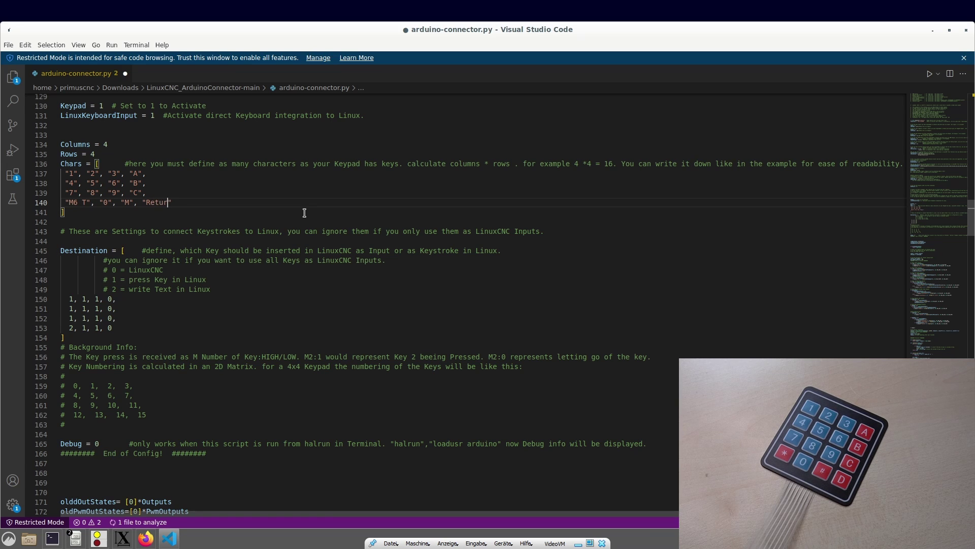
click(282, 240)
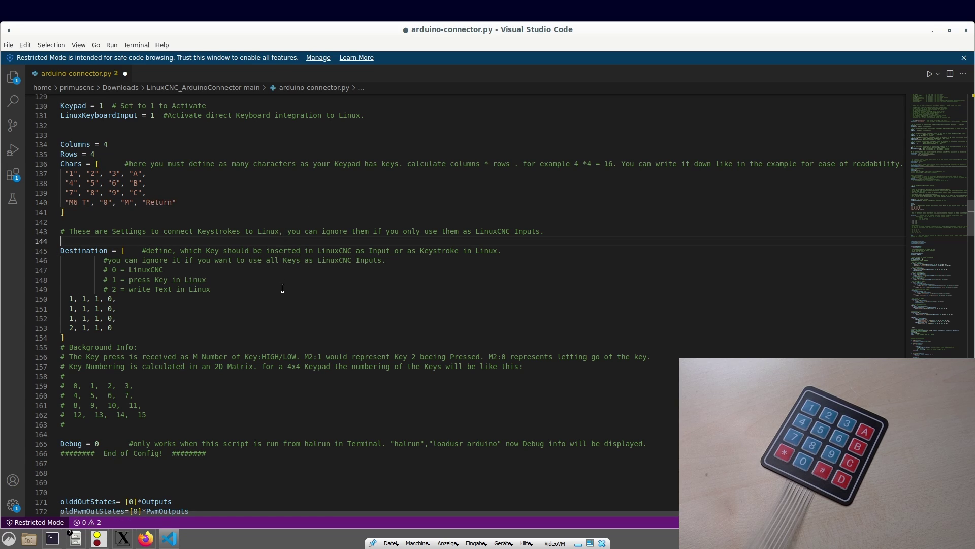
key(ctrl+s)
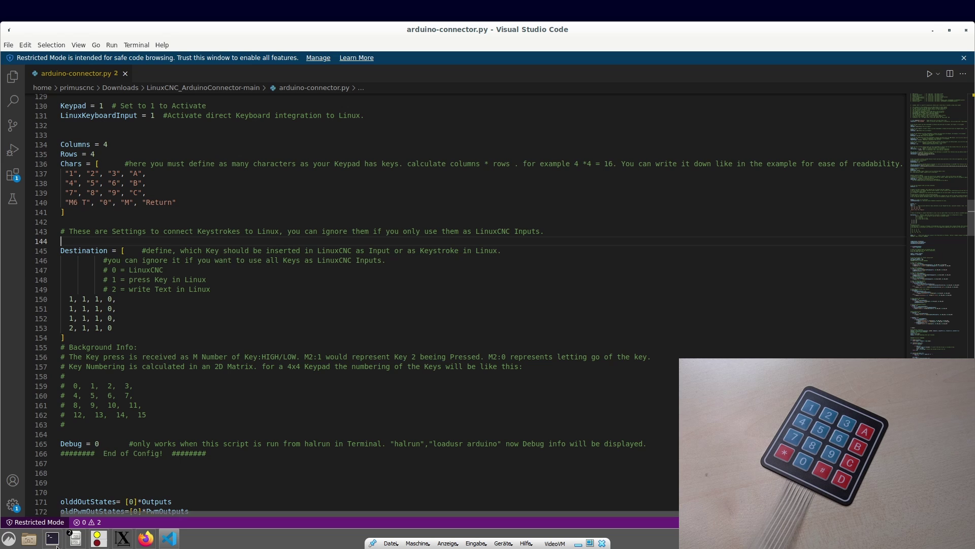
Step: Reinstall the updated script into /usr/bin by rerunning the copy command
click(53, 538)
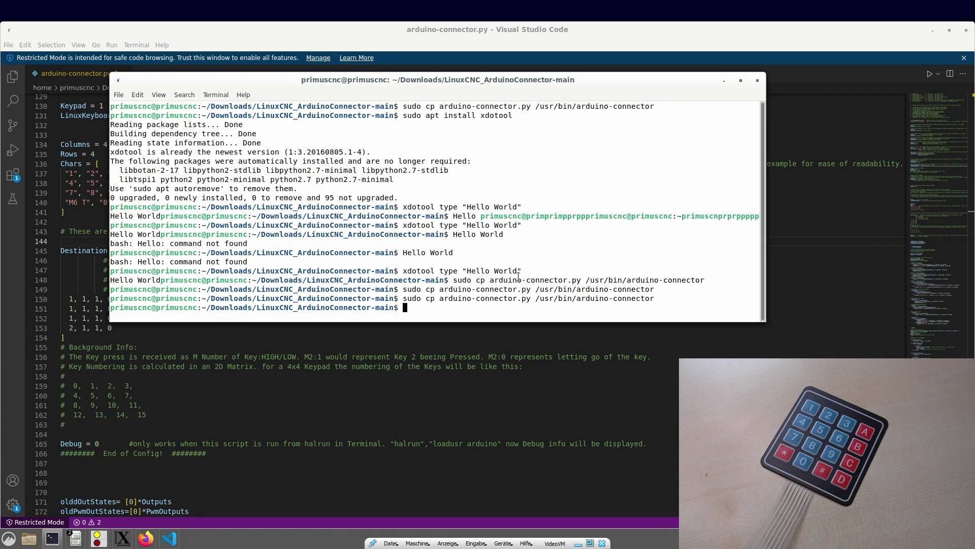
key(Up)
key(Return)
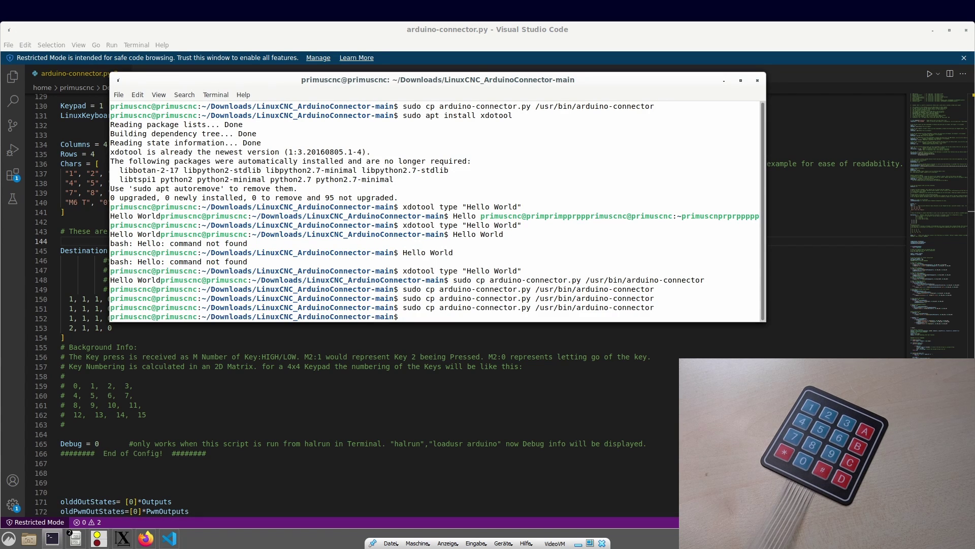
Step: Change the last Destination value on line 153 to 1, making the row 2, 1, 1, 1, and save
click(406, 364)
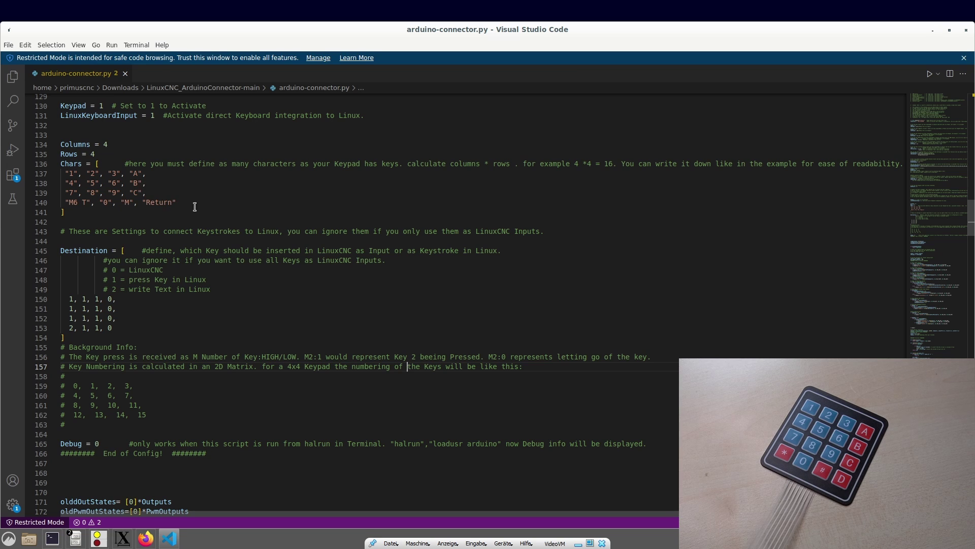
double_click(111, 328)
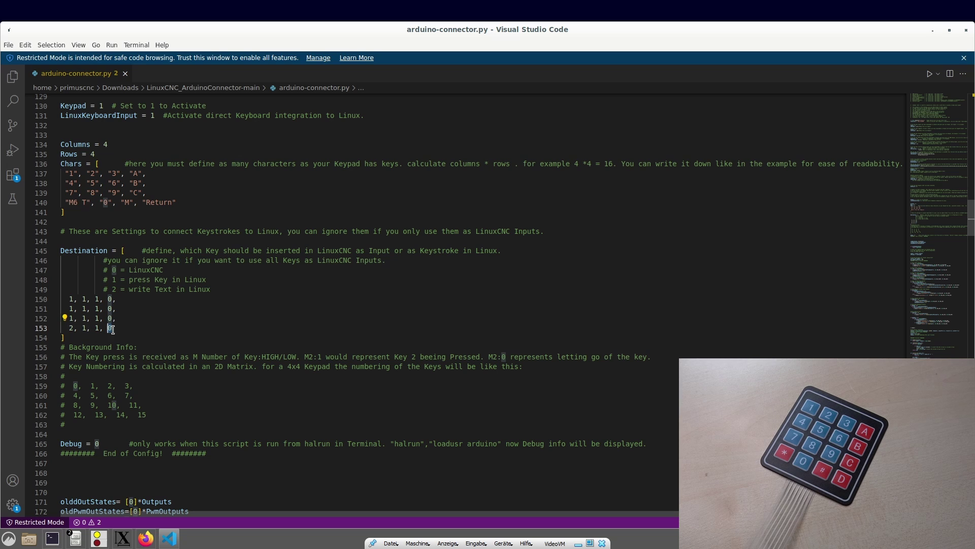
text(1)
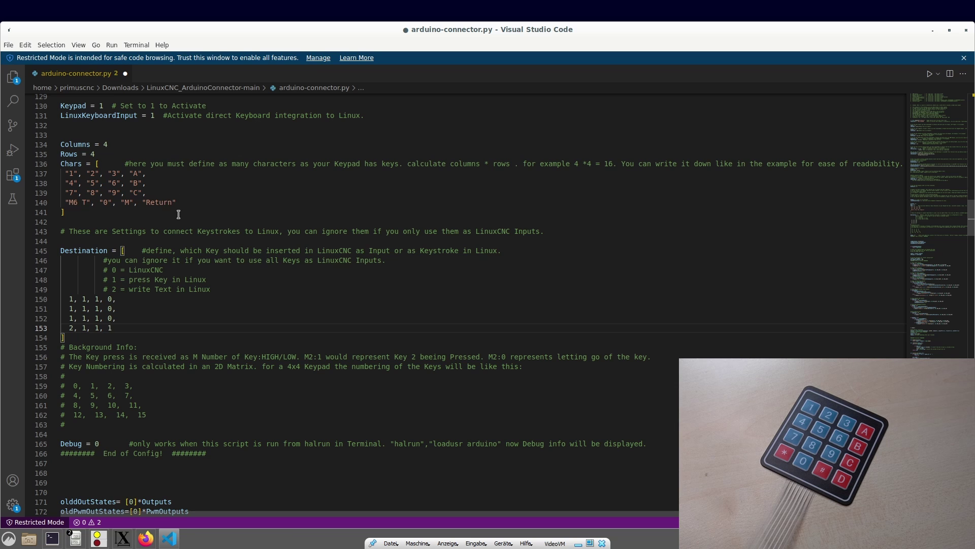
key(ctrl+s)
click(230, 290)
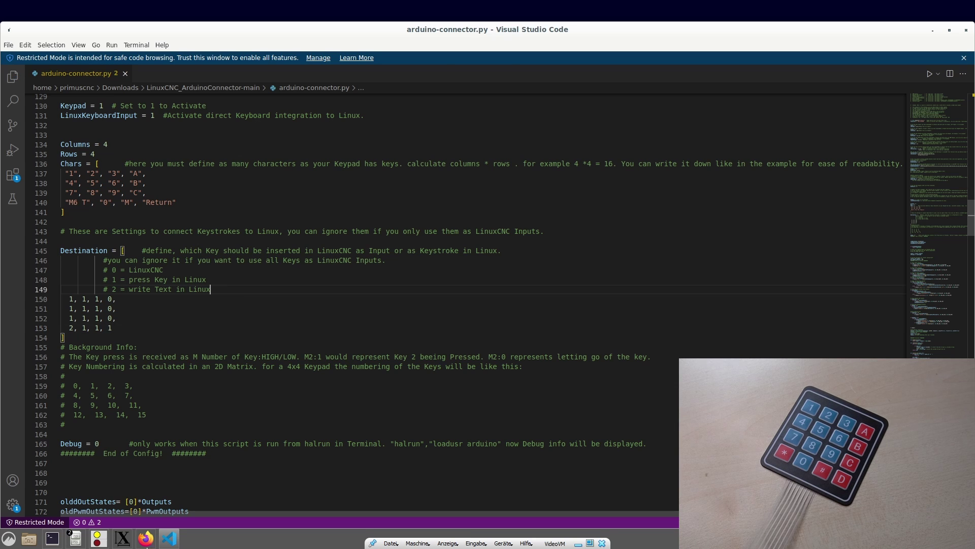
click(97, 543)
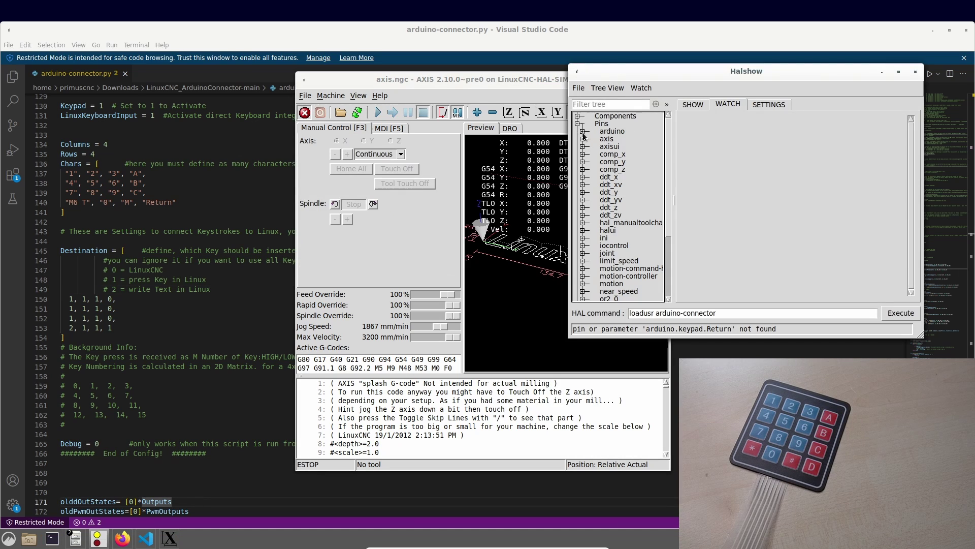
Step: Expand arduino > keypad in Halshow and watch pins A, B and C
click(583, 131)
click(588, 154)
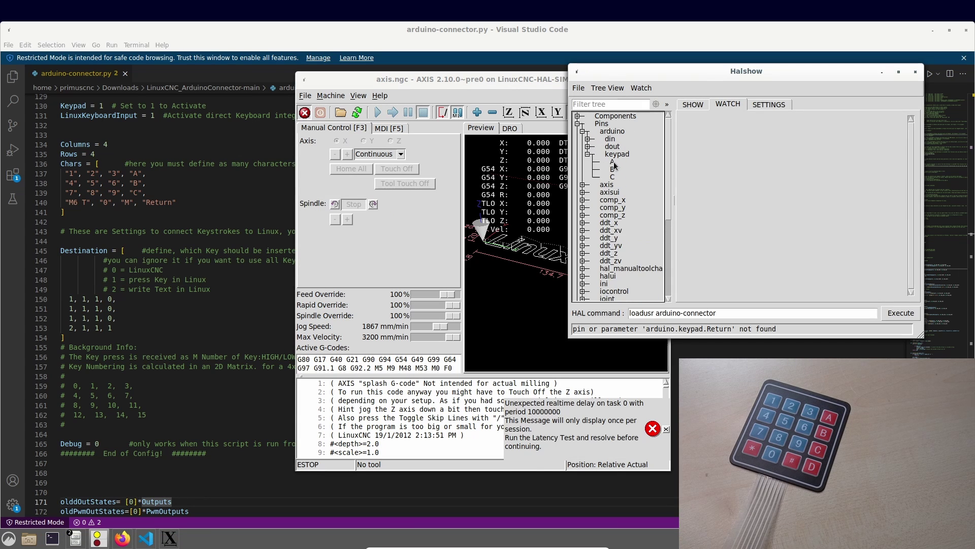
click(613, 163)
click(613, 170)
click(612, 177)
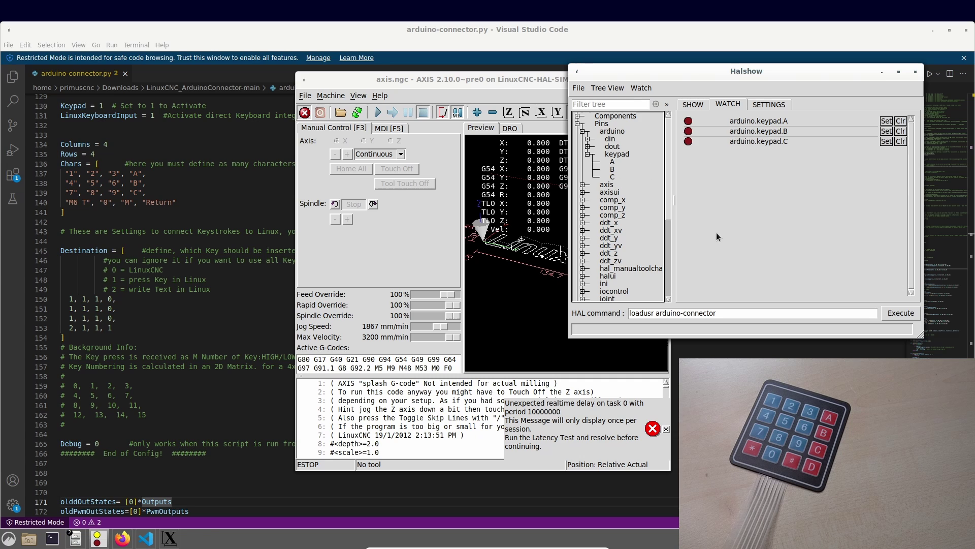
Step: In AXIS, reset the E-stop, power the machine on and open the MDI tab
click(403, 233)
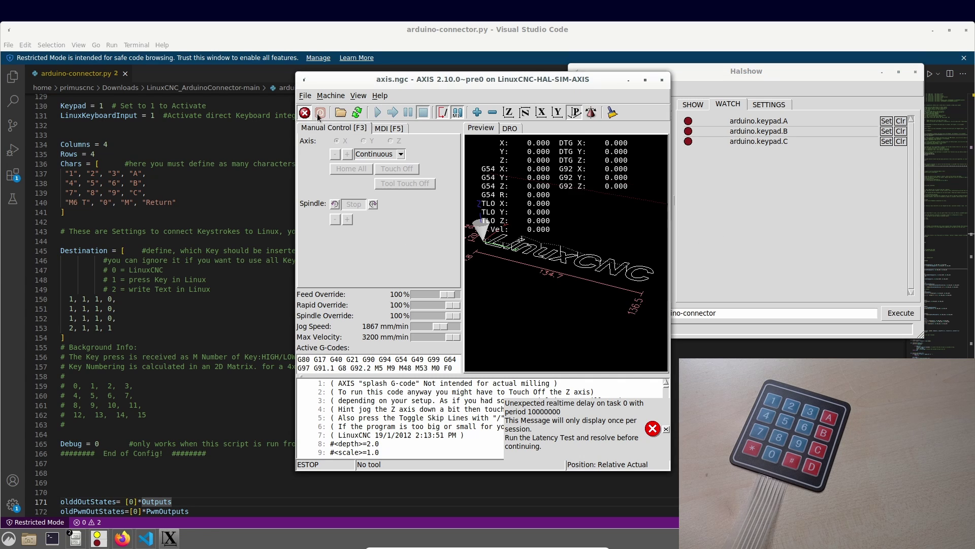
click(305, 112)
click(320, 113)
click(389, 128)
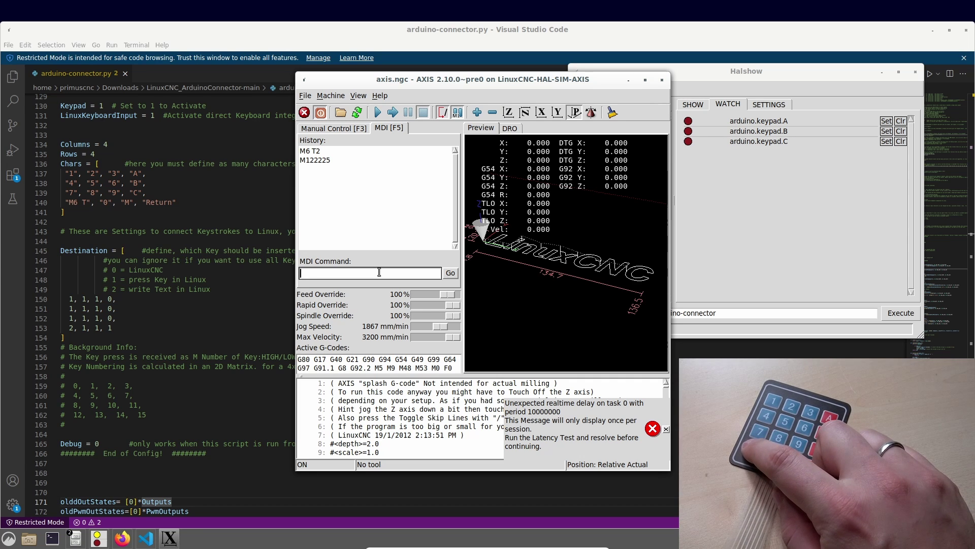
Step: Enter and submit the MDI commands M6 T25 and M85
text(M6 T)
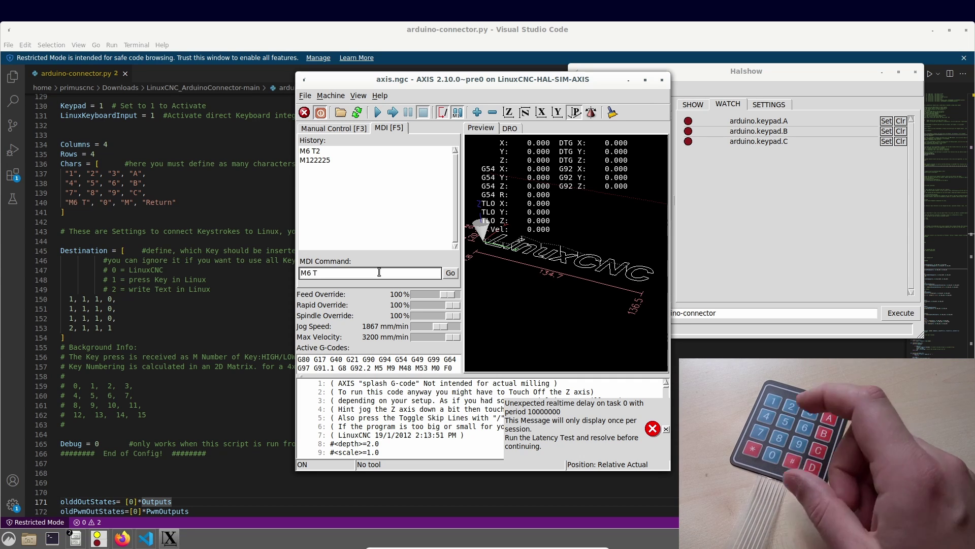
text(25)
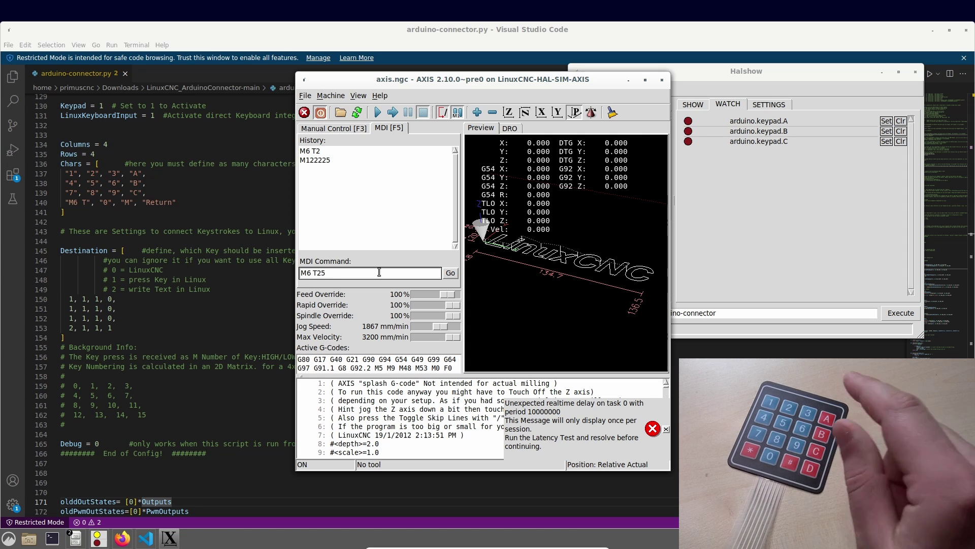
key(Return)
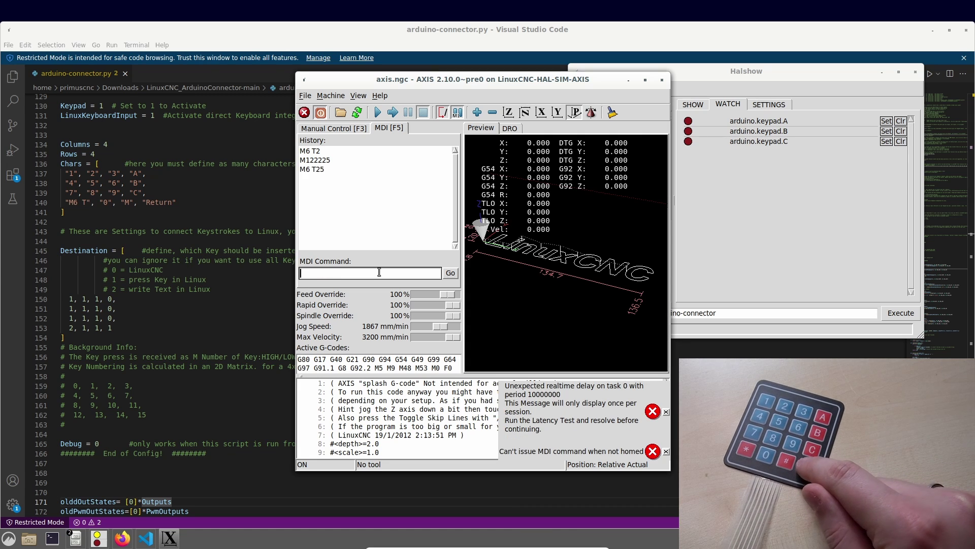
text(M)
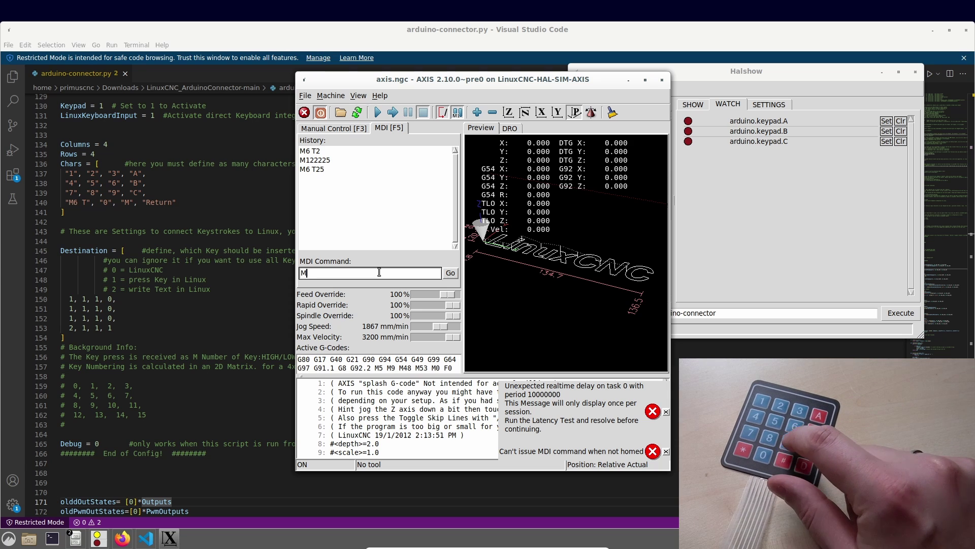
text(85)
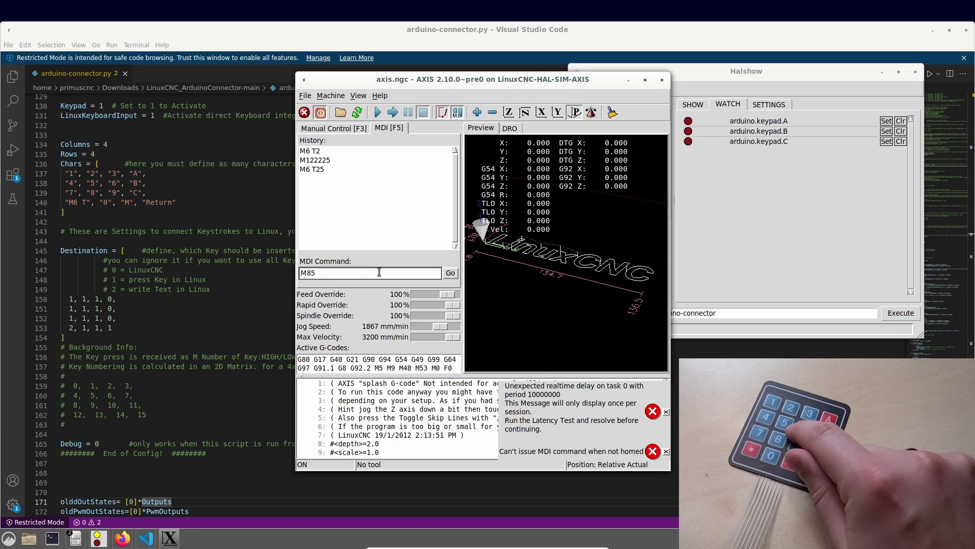
key(Return)
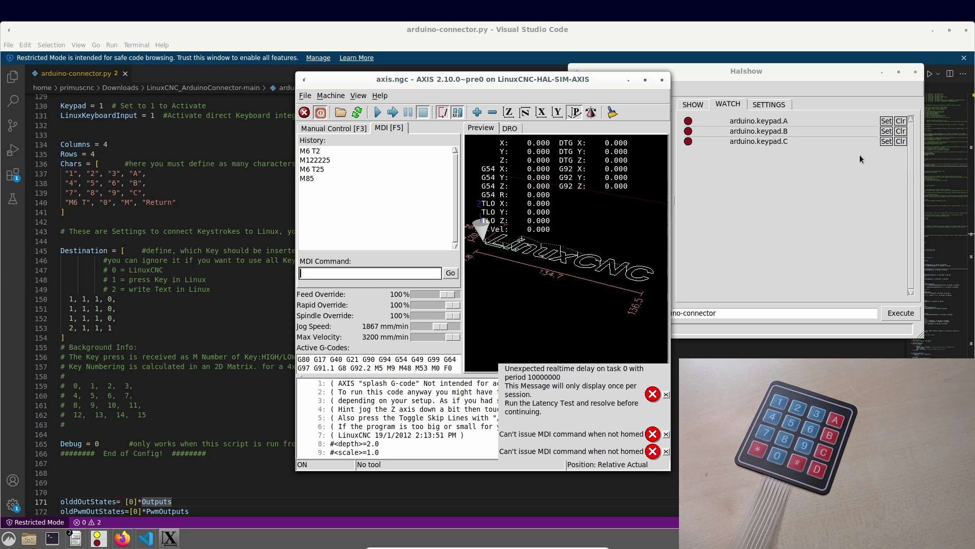
Step: Expand halui > estop in Halshow and add halui.estop.activate to the watch list
click(732, 216)
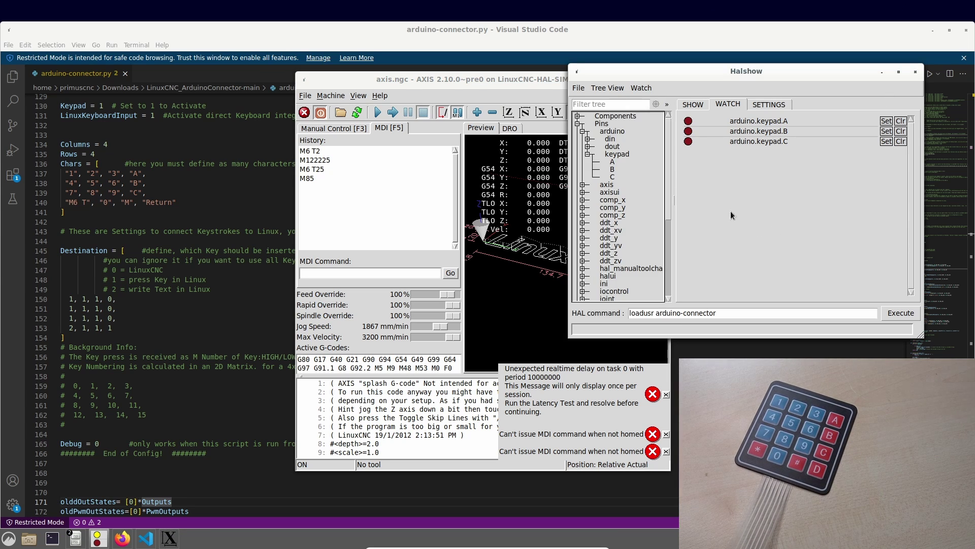
click(579, 124)
click(579, 124)
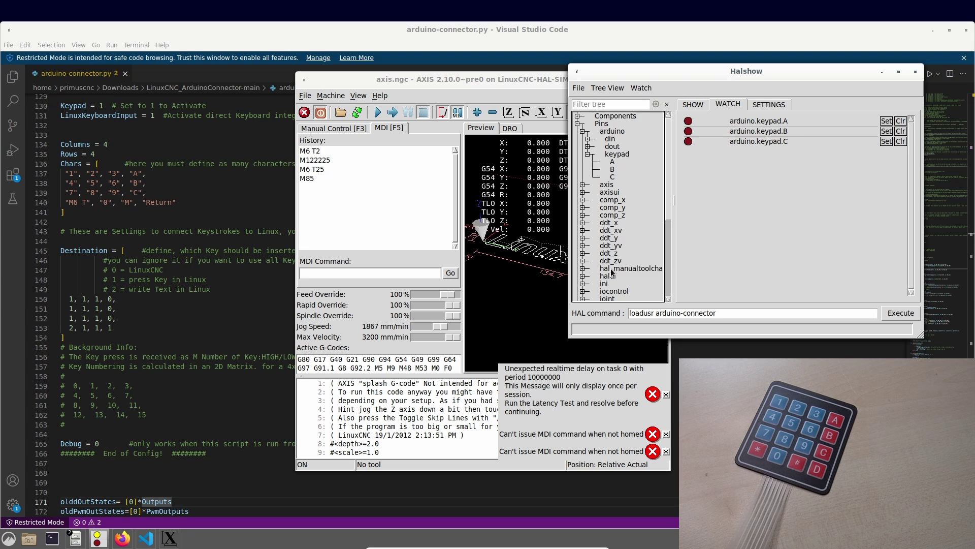
scroll(594, 264, down, 2)
click(584, 200)
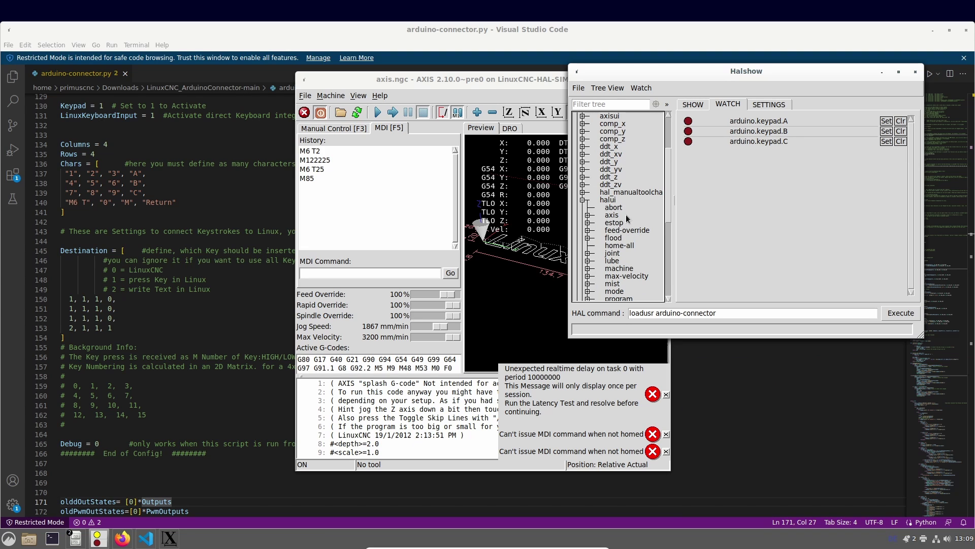
click(590, 223)
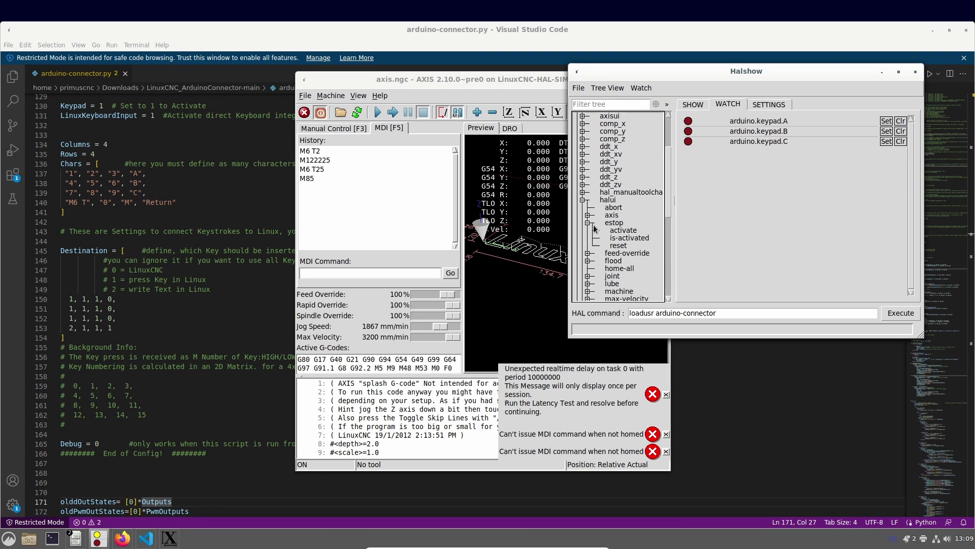
click(623, 232)
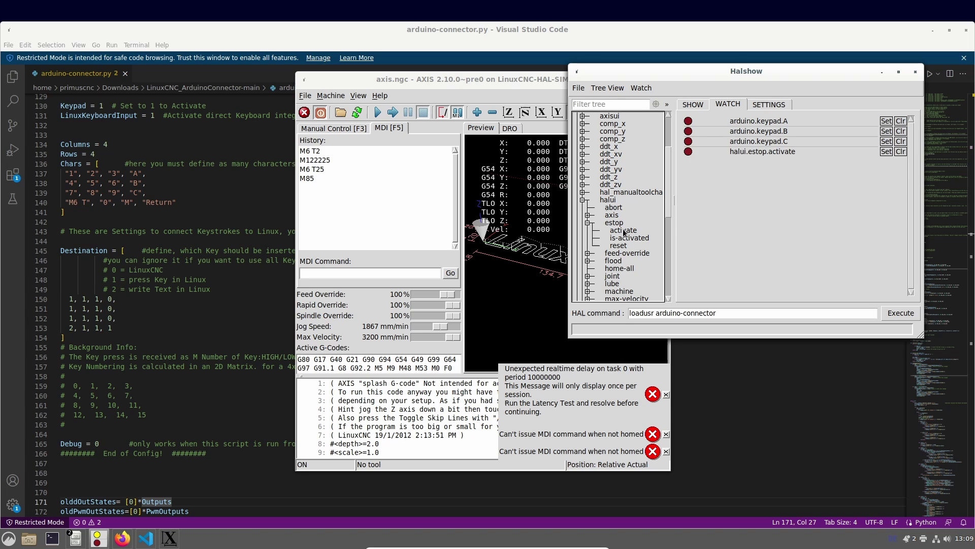
Step: Replace the HAL command text, starting the 'net macro' command targeting halui.estop.activate
double_click(724, 315)
triple_click(723, 314)
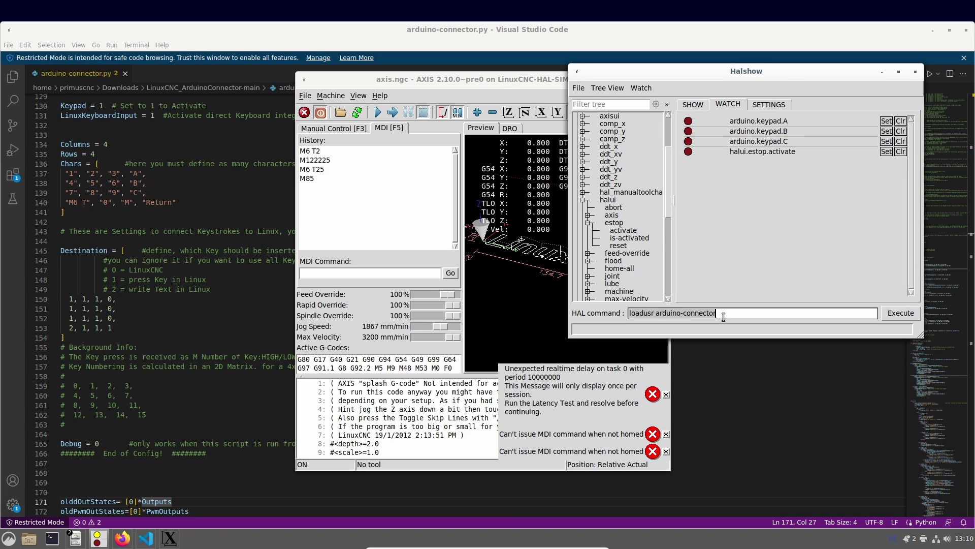
text(net macro)
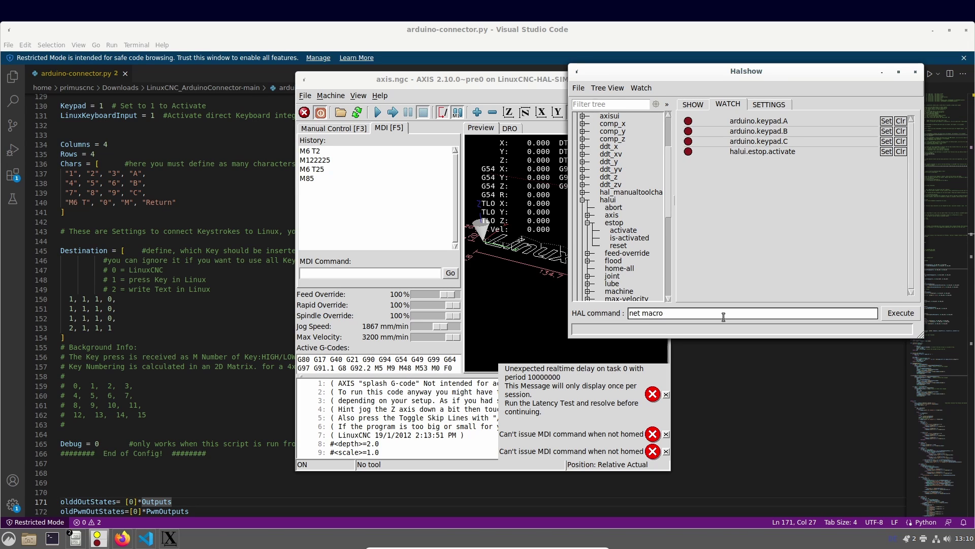
right_click(754, 153)
click(770, 159)
text(halui.estop.activate)
Step: Append '=>' and the copied arduino.keypad.A pin name to complete the net command
right_click(757, 122)
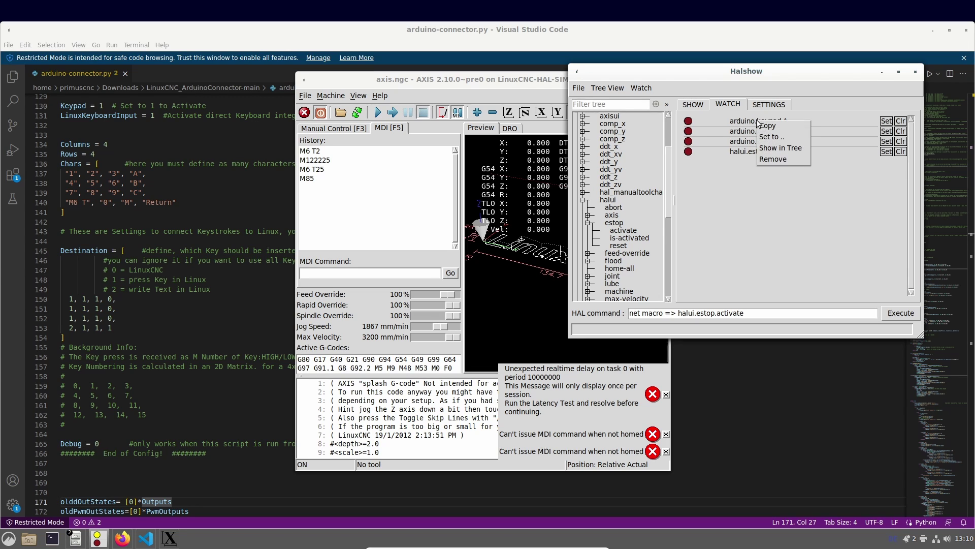
click(798, 313)
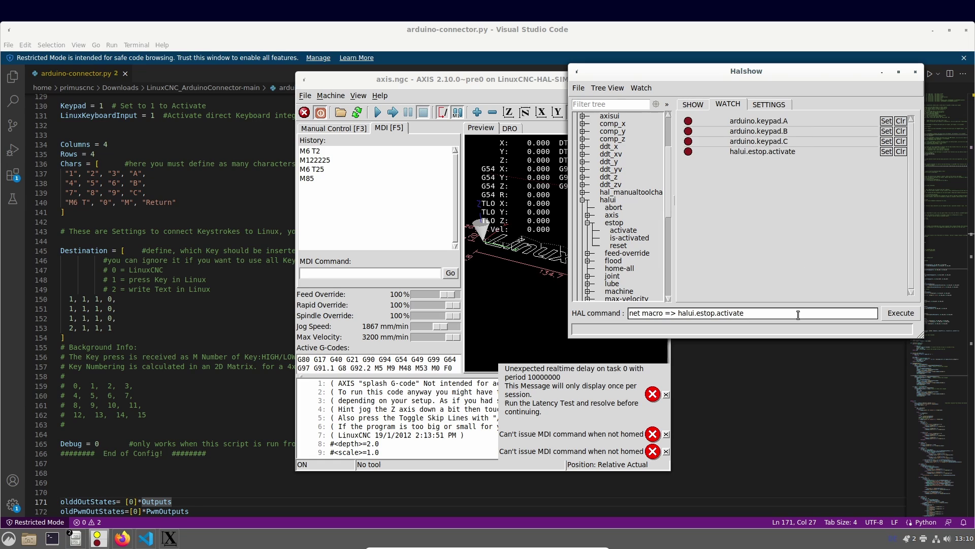
text(=>)
right_click(774, 123)
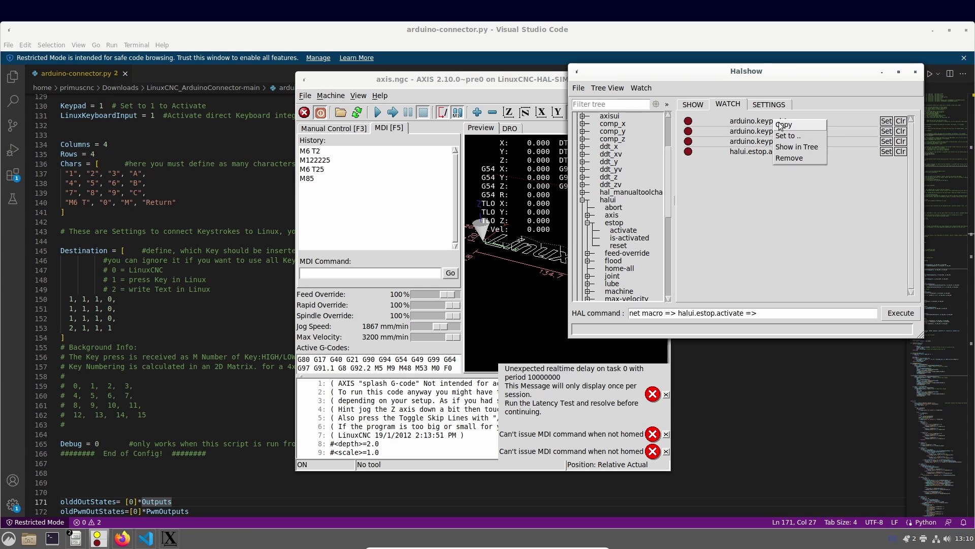
click(782, 125)
click(795, 315)
text(arduino.keypad.A)
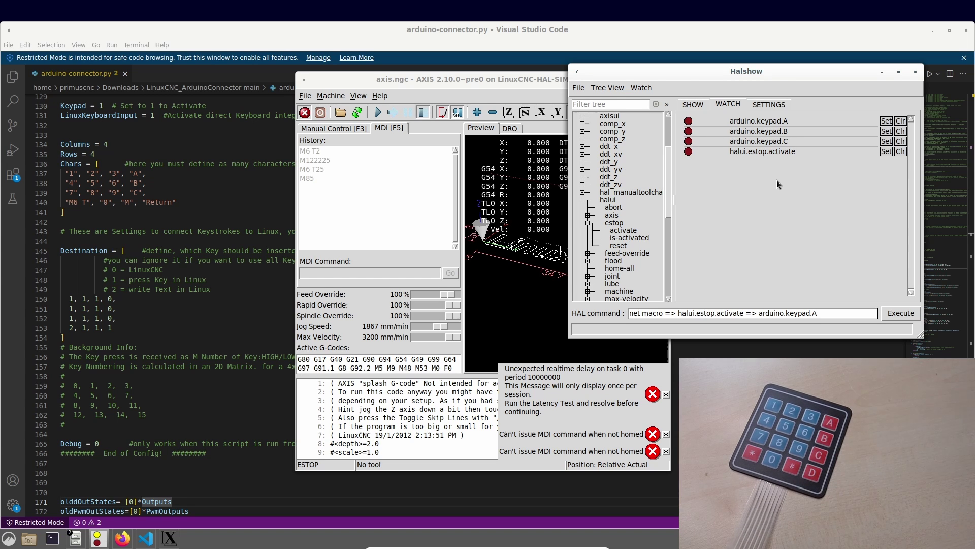
Step: Toggle the AXIS E-stop off and turn machine power on so the status reads ON
click(305, 113)
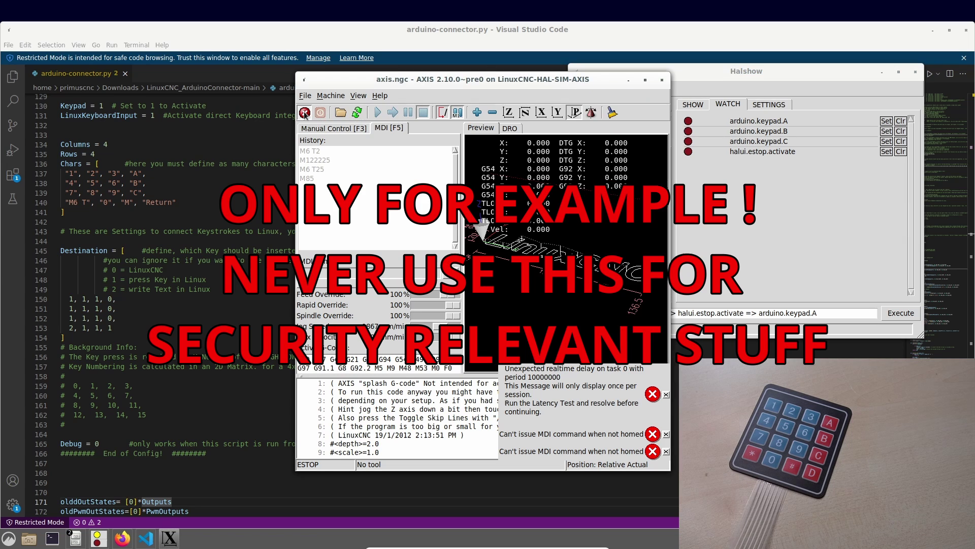
click(321, 113)
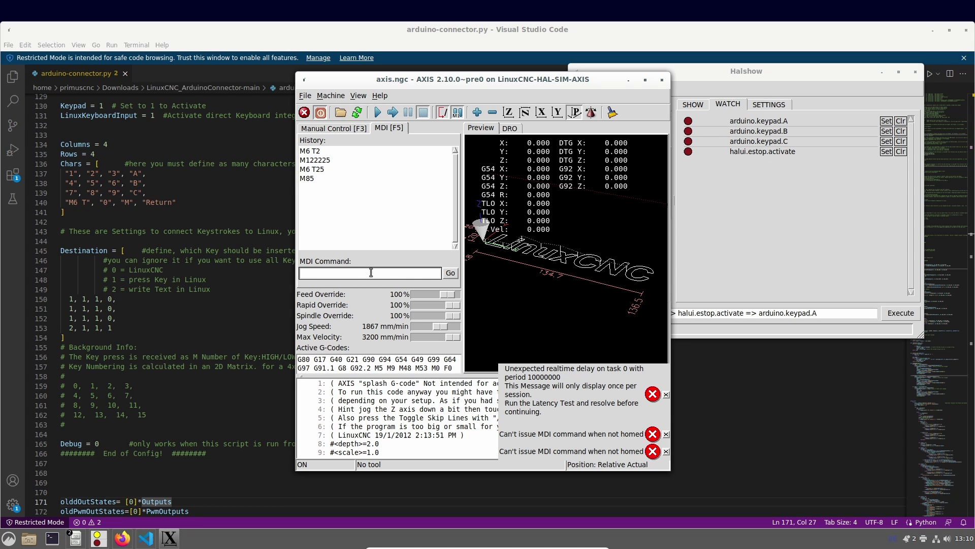
Step: Drag the AXIS window by its title bar toward the left of the screen
drag(406, 81, 304, 65)
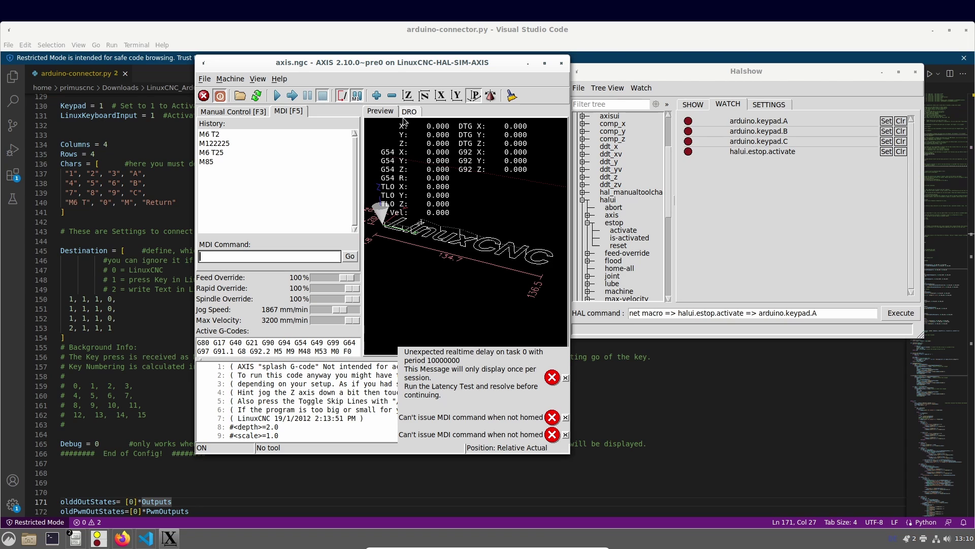